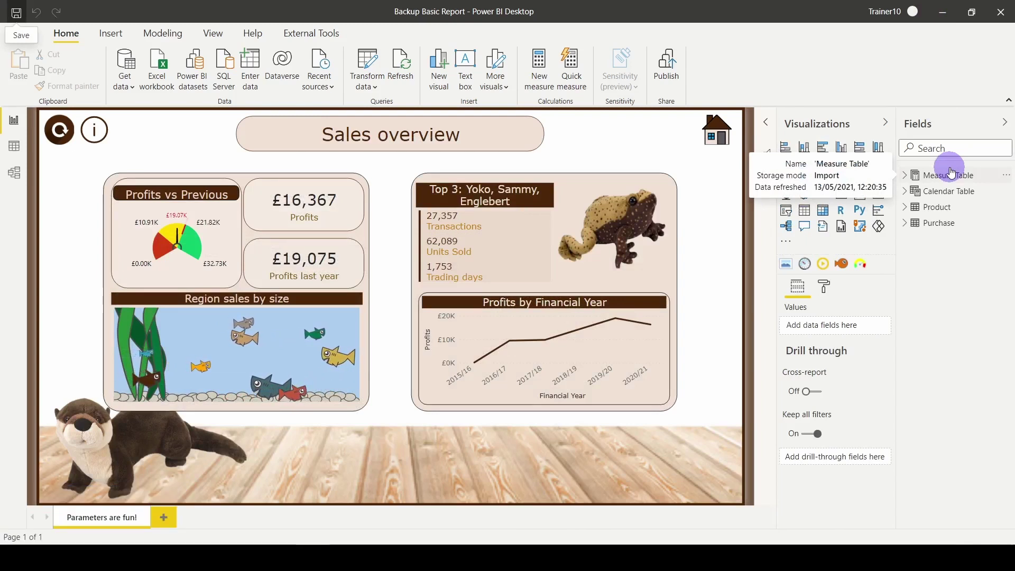
# - Move the Profits by Financial Year chart over the Top 3 card, then undo to restore the frog image
pyautogui.click(630, 211)
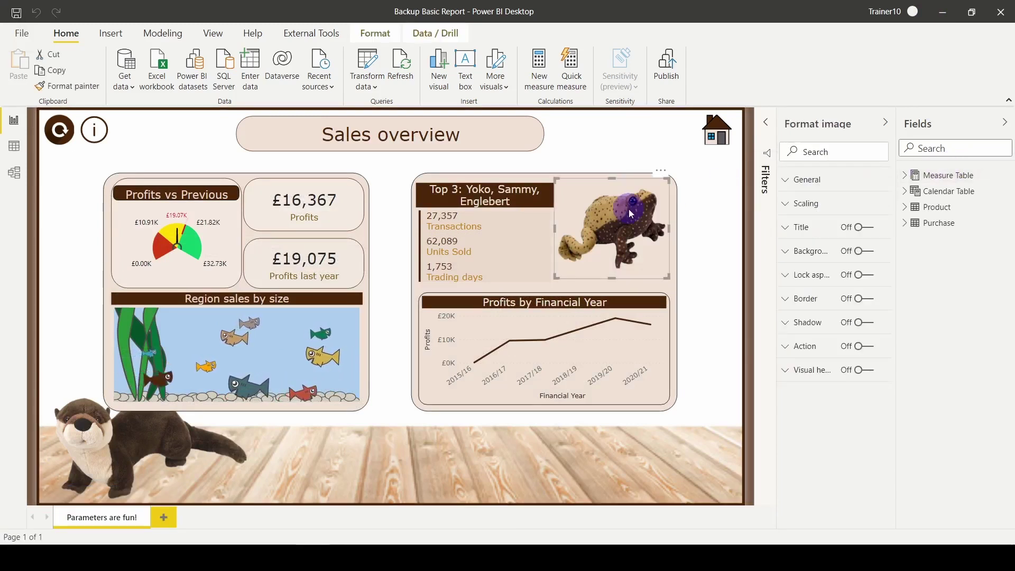
pyautogui.moveTo(596, 322); pyautogui.dragTo(620, 215)
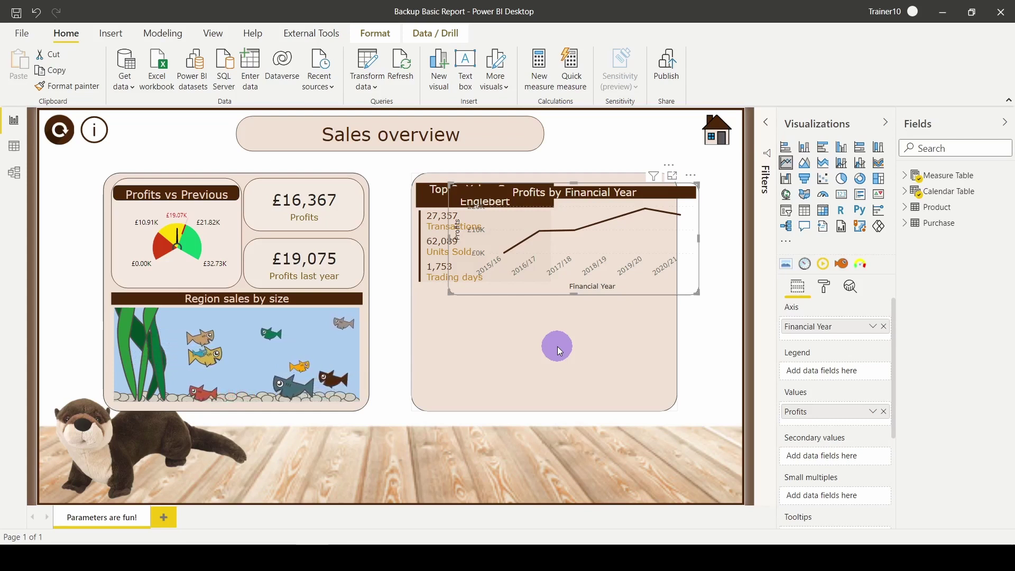
pyautogui.hotkey('ctrl', 'z')
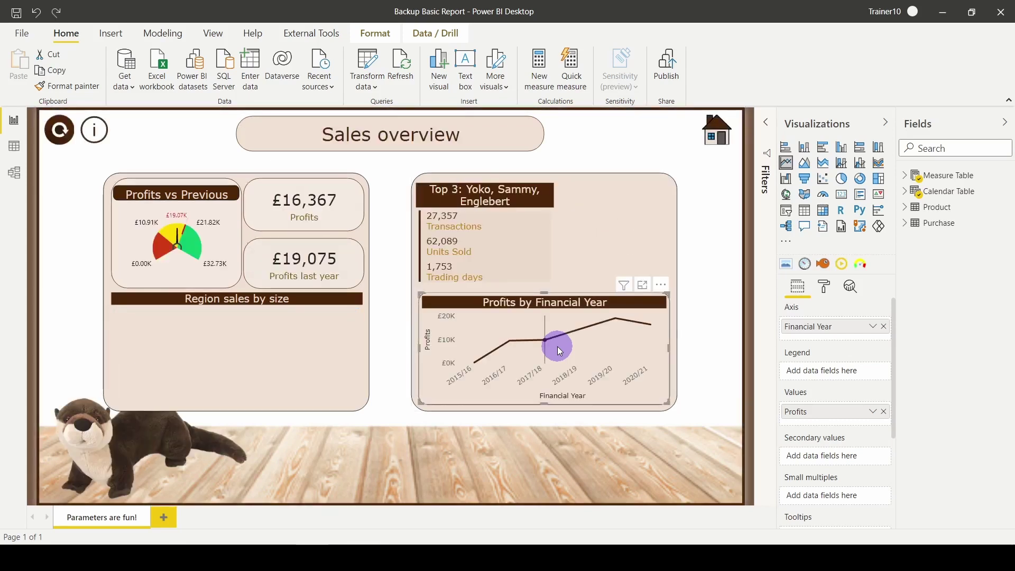
pyautogui.click(33, 16)
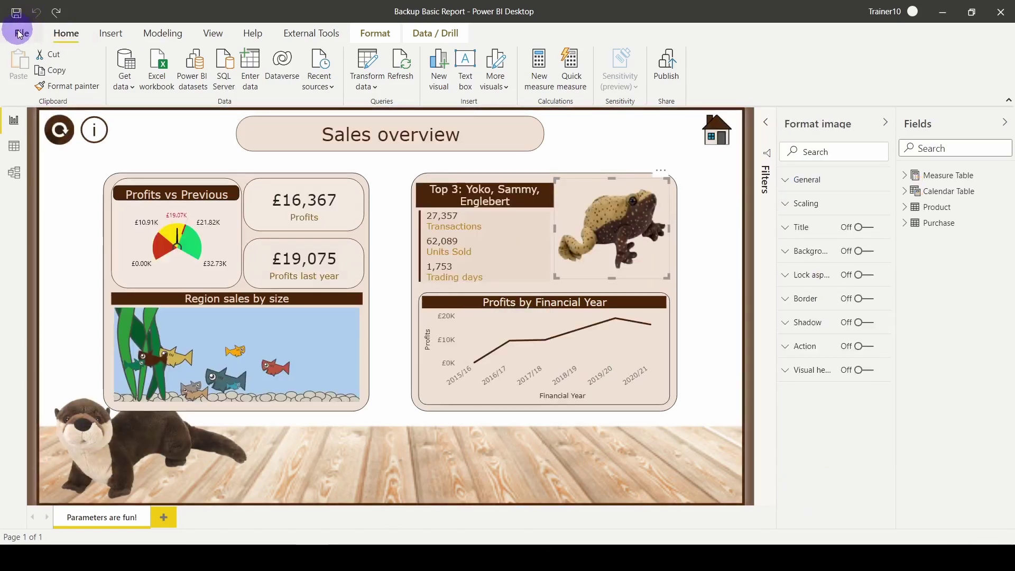
# - Export a Power BI template with the default description, saved as Backup Basic Report.pbit on the Desktop
pyautogui.click(21, 32)
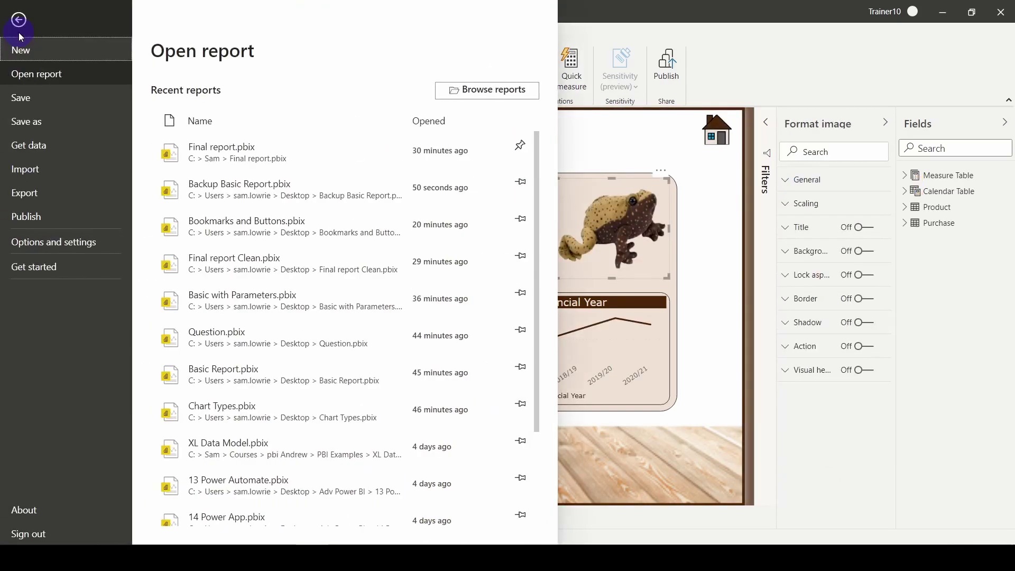
pyautogui.click(32, 194)
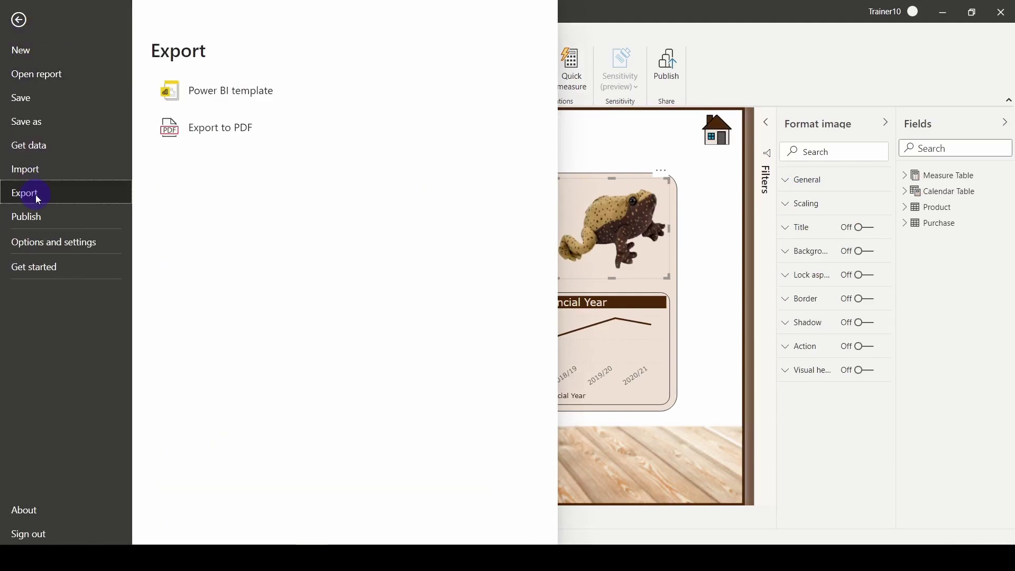
pyautogui.click(242, 100)
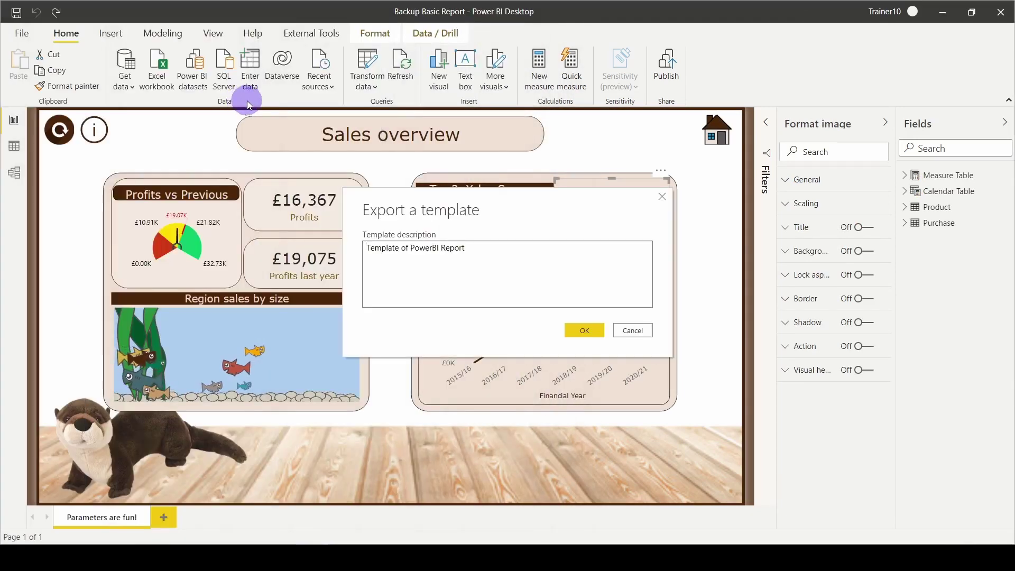
pyautogui.click(583, 331)
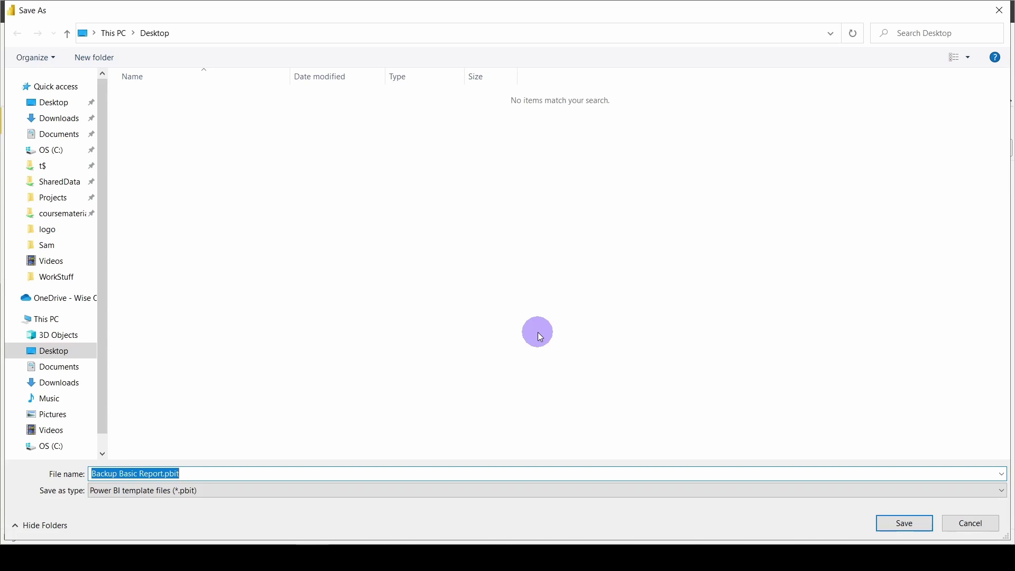
pyautogui.click(904, 523)
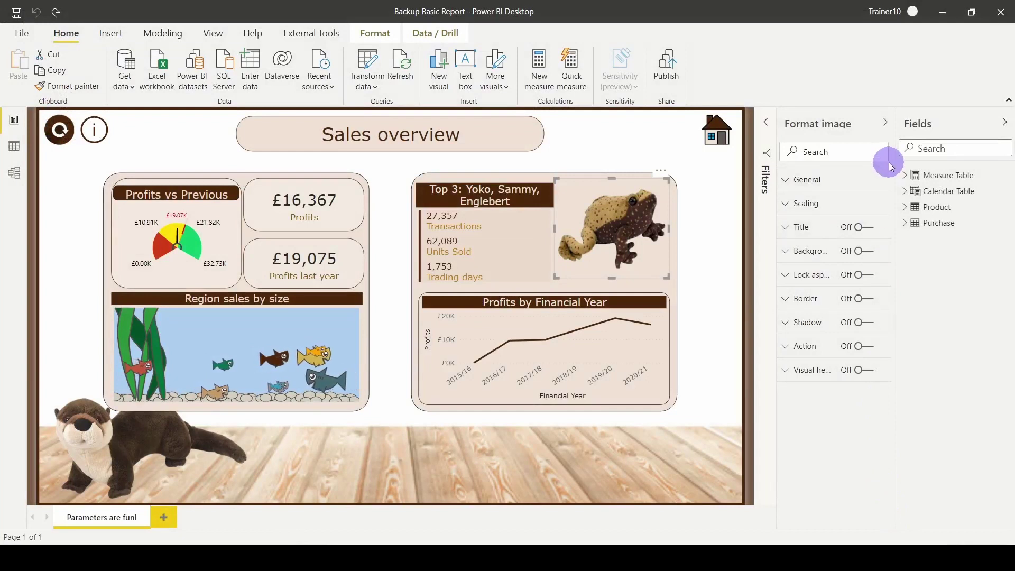
# - Close Power BI Desktop and reopen Backup Basic Report.pbit from the desktop as an Untitled report
pyautogui.click(994, 17)
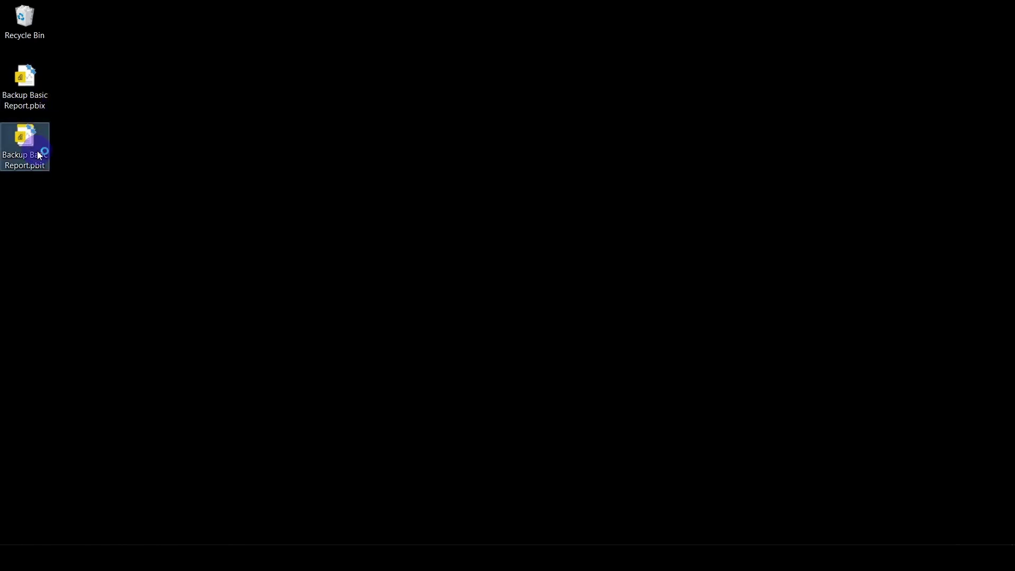
pyautogui.doubleClick(38, 155)
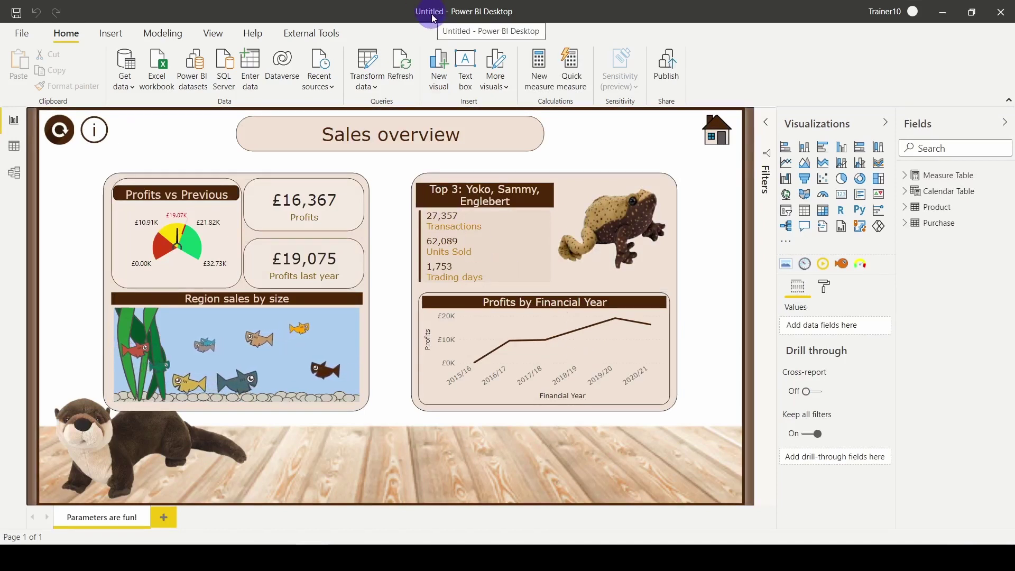
# - Start a Save As for the untitled copy before switching to the Basic with Parameters report
pyautogui.click(23, 19)
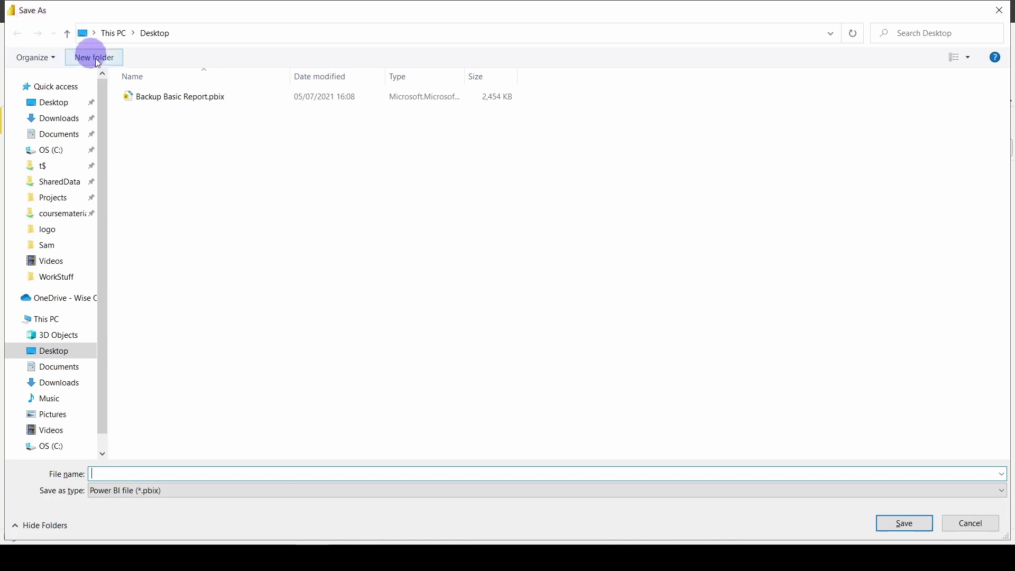
pyautogui.click(127, 476)
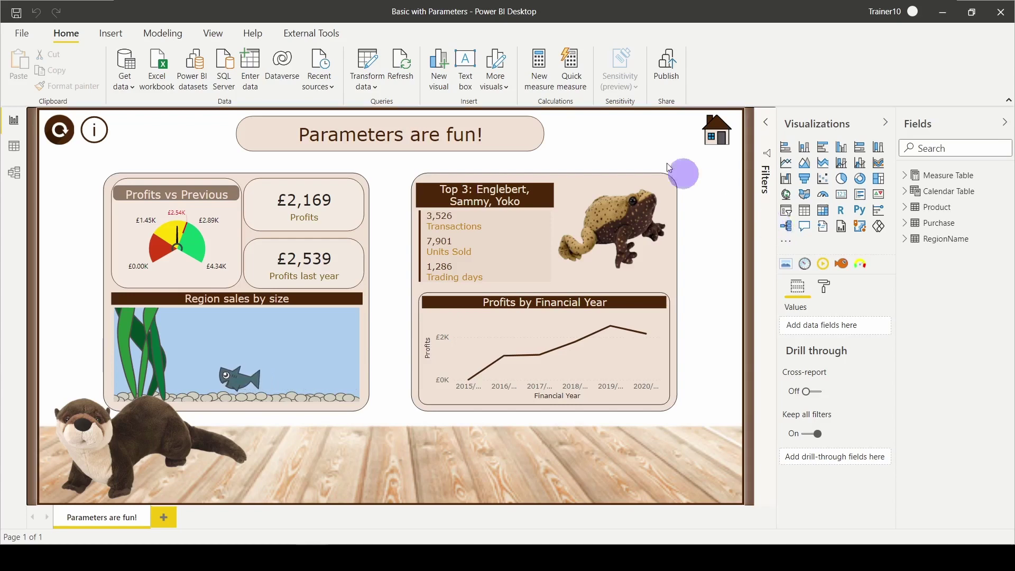
# - In Manage Parameters, review FileLocation, parMinimum, parLowestSale and parRegion, then close Power Query and apply changes
pyautogui.click(382, 60)
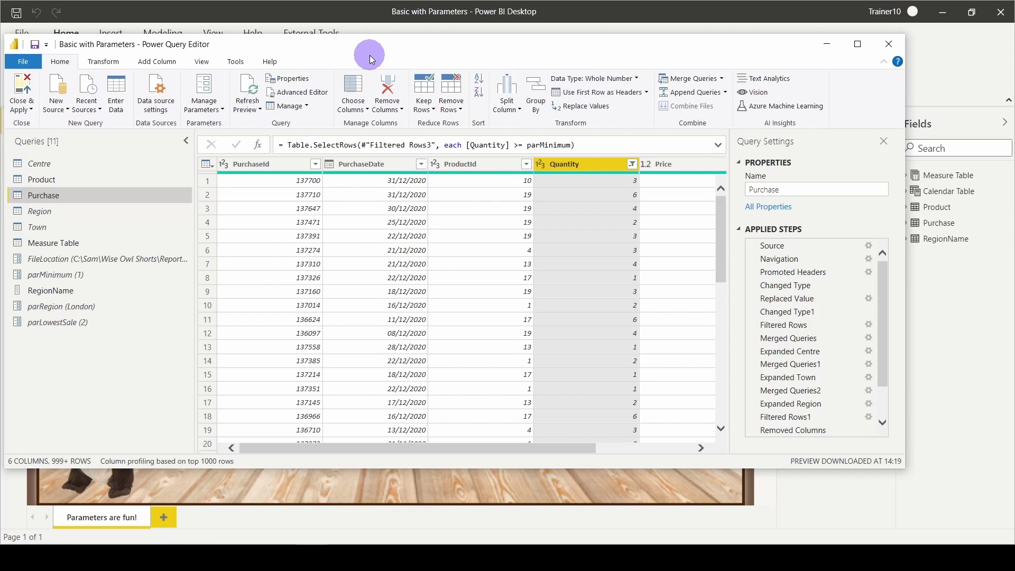
pyautogui.click(208, 110)
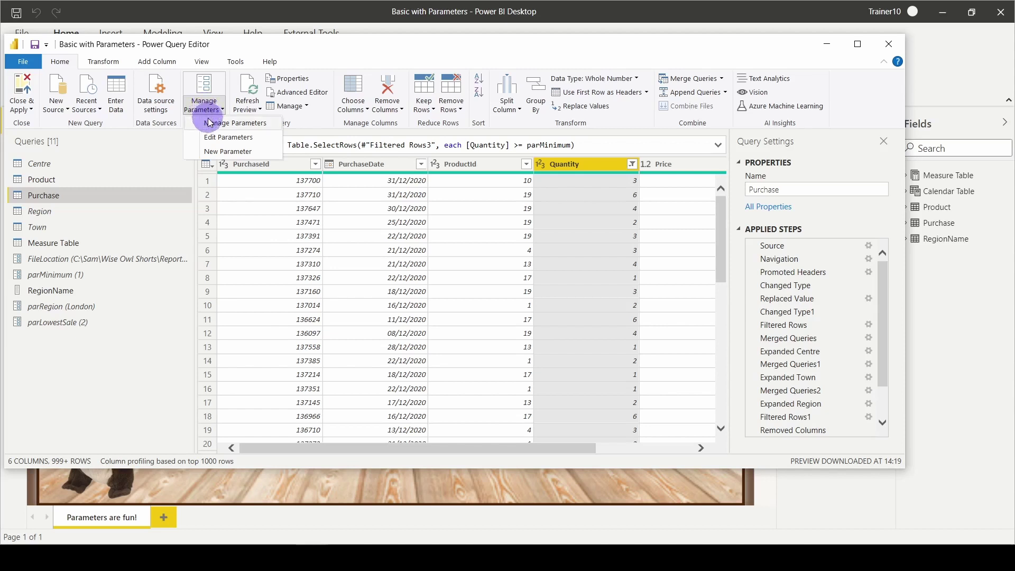
pyautogui.click(210, 122)
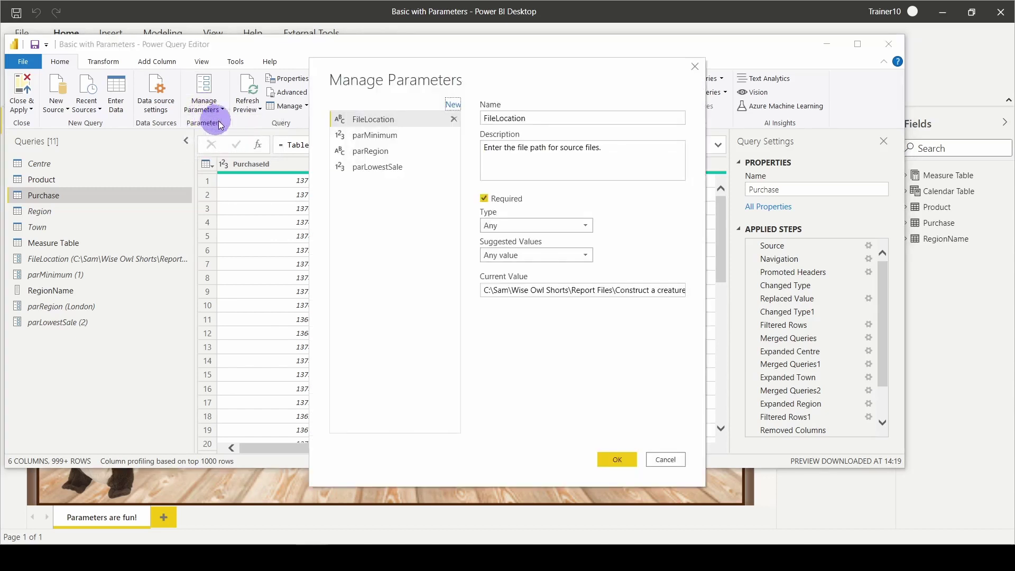
pyautogui.moveTo(512, 292); pyautogui.dragTo(655, 290)
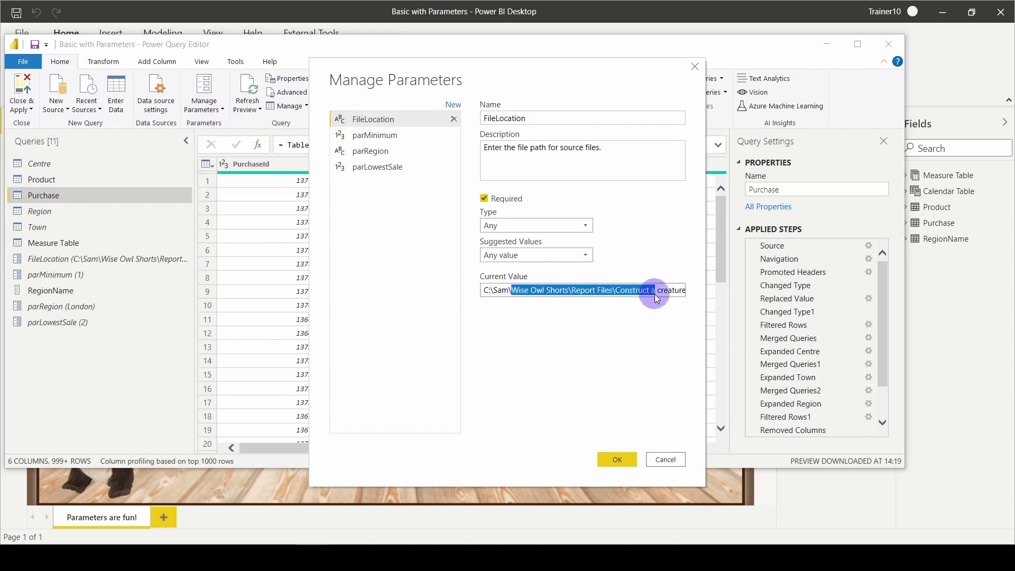
pyautogui.click(387, 135)
pyautogui.click(377, 167)
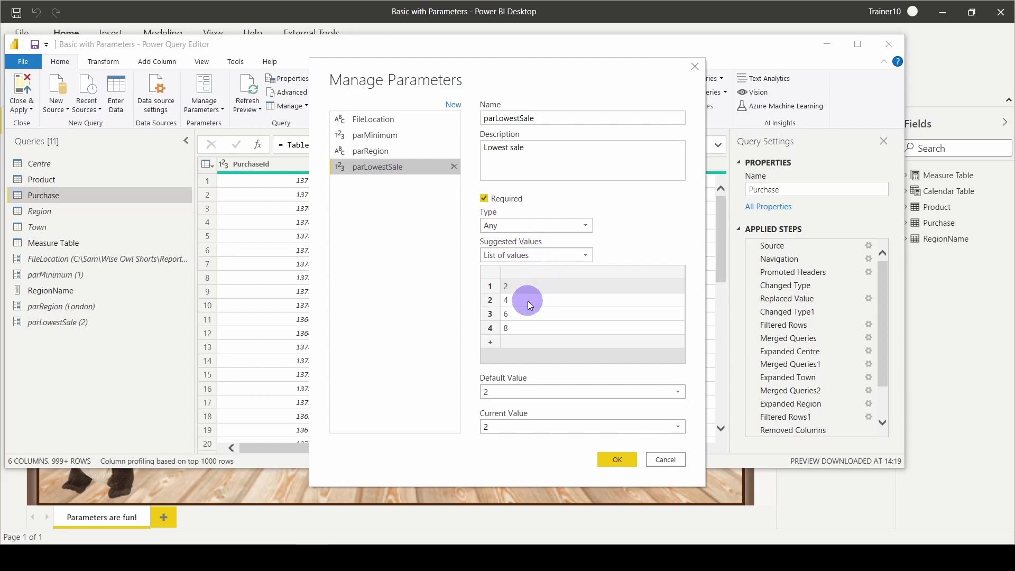
pyautogui.click(380, 155)
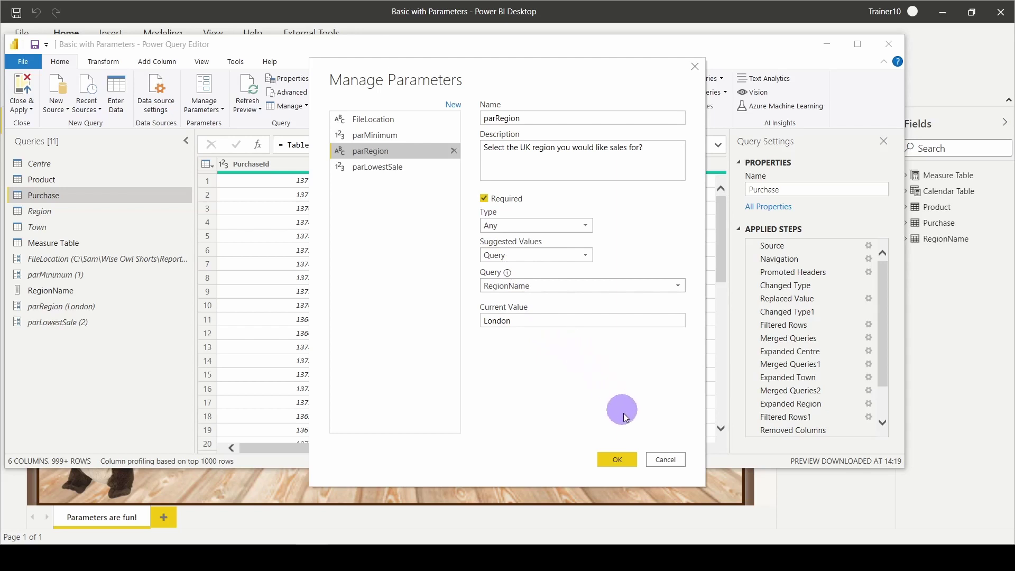
pyautogui.click(630, 459)
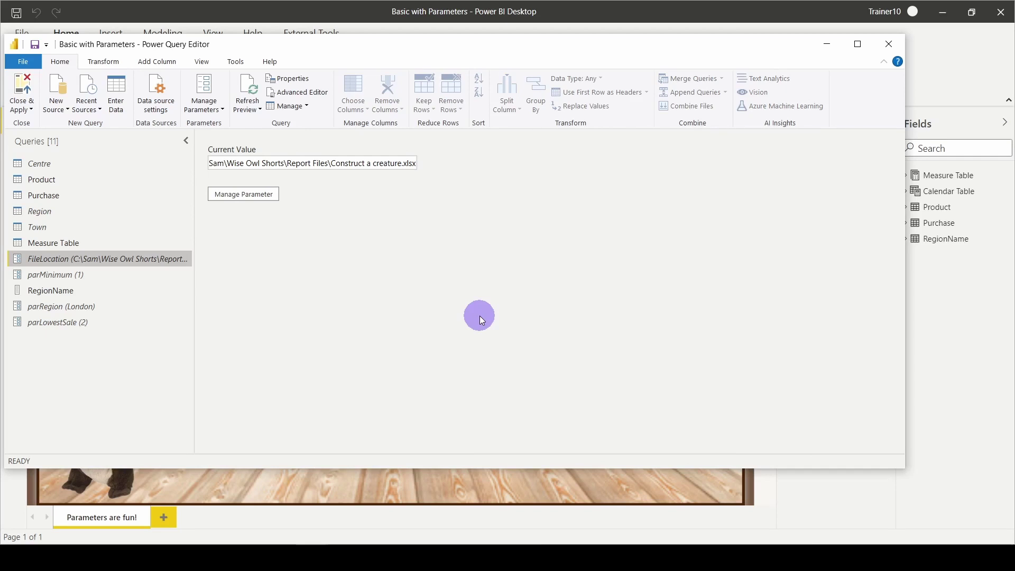
pyautogui.click(888, 43)
pyautogui.click(532, 297)
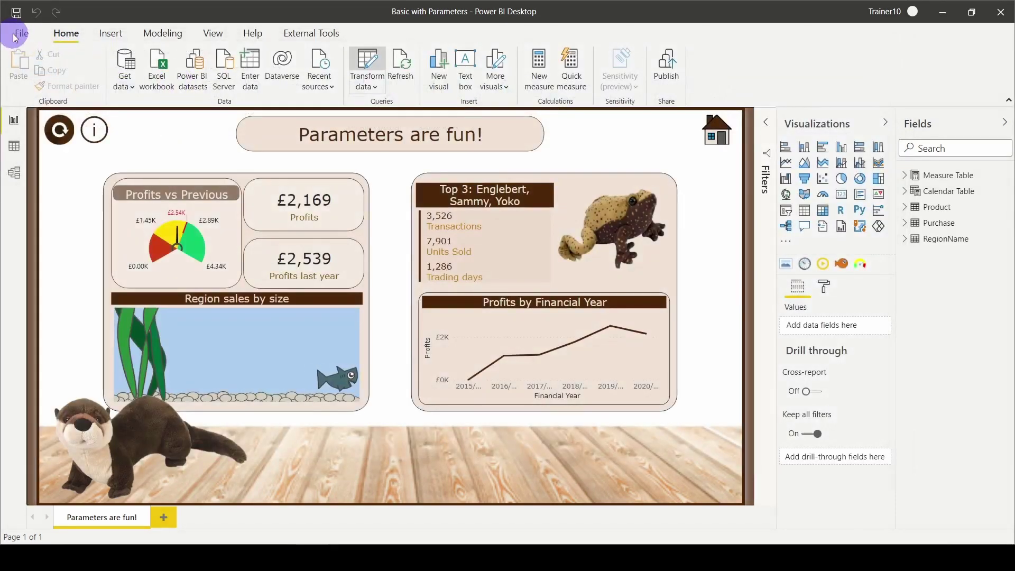
# - Export a template with description 'Please complete these questions', saved as Basic with Parameters.pbit on the Desktop
pyautogui.click(16, 35)
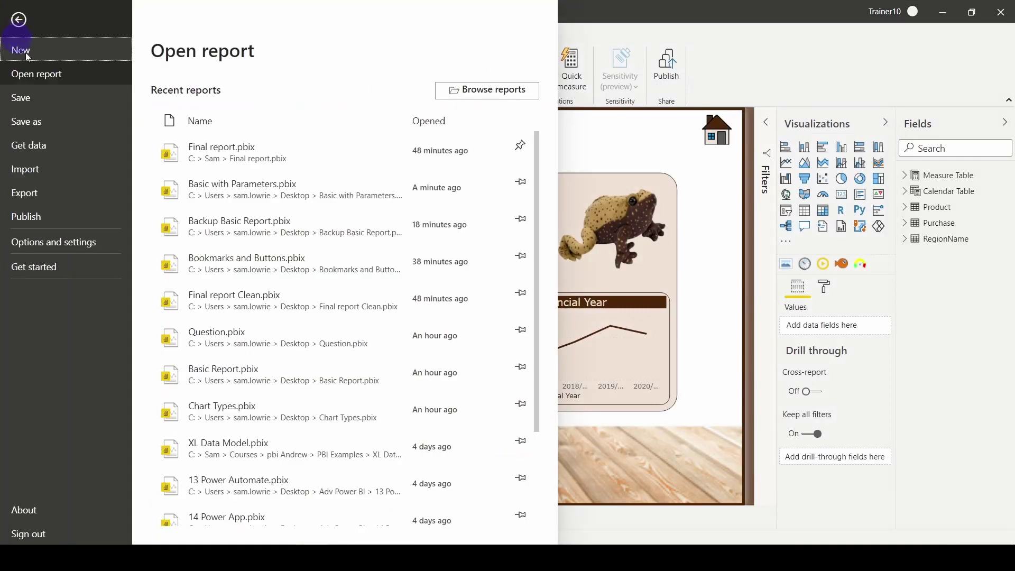
pyautogui.click(47, 191)
pyautogui.click(214, 97)
pyautogui.moveTo(485, 267); pyautogui.dragTo(347, 234)
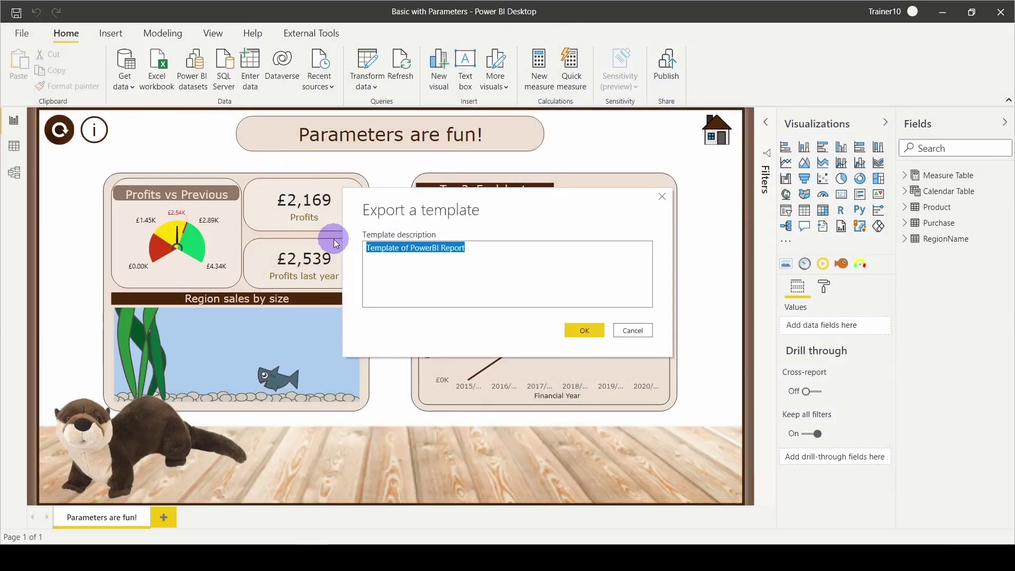
pyautogui.write('P')
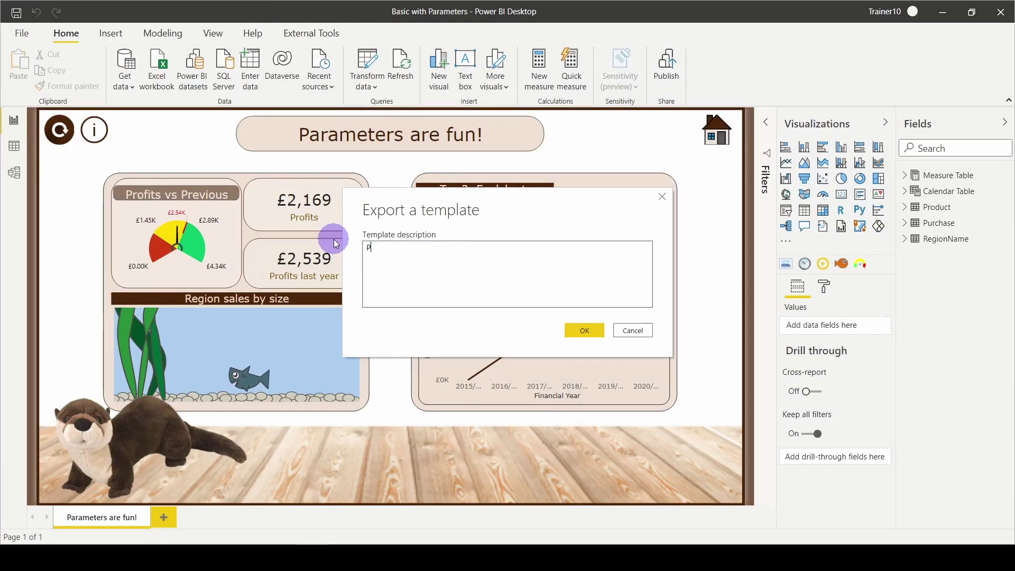
pyautogui.write('lease complete')
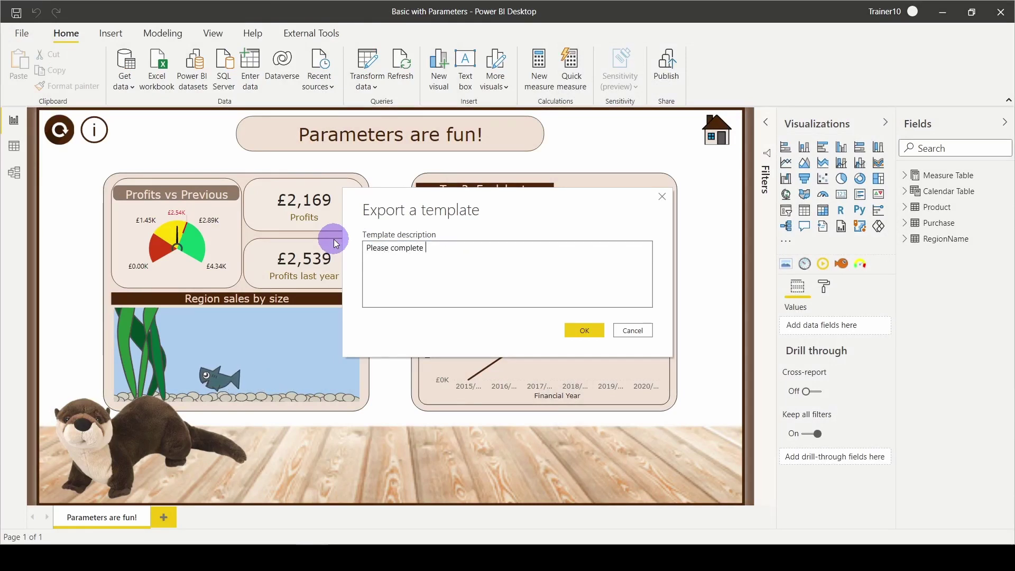
pyautogui.write(' these questions')
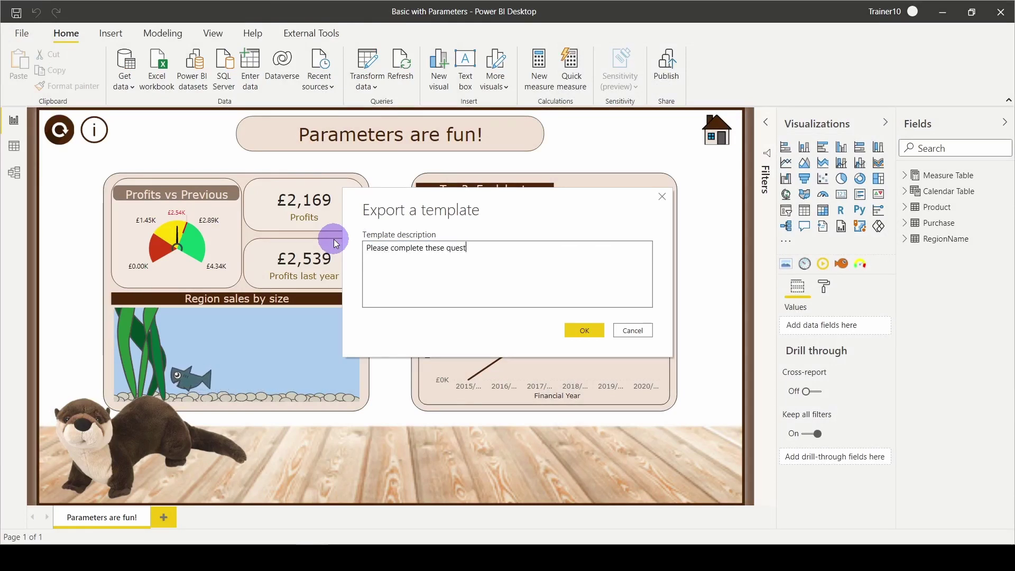
pyautogui.click(593, 331)
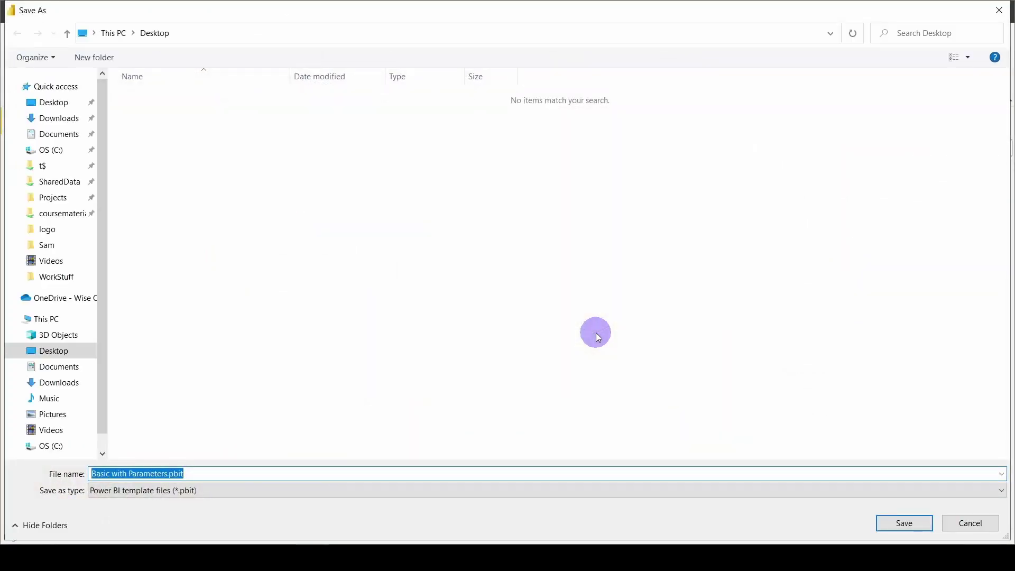
pyautogui.click(911, 523)
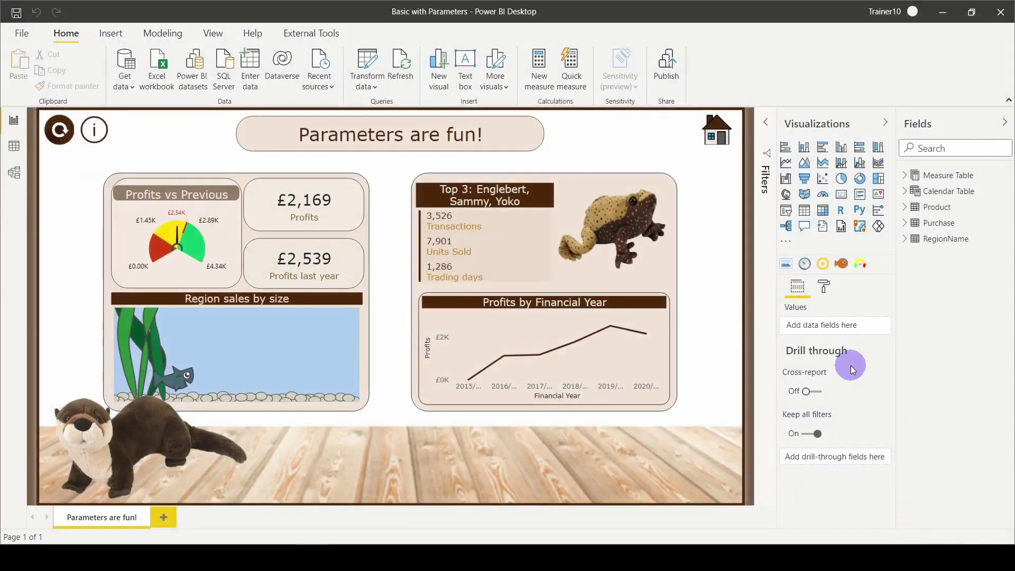
# - Close the report, then in the template's parameter dialog paste the workbook path and enter minimum 4
pyautogui.click(996, 15)
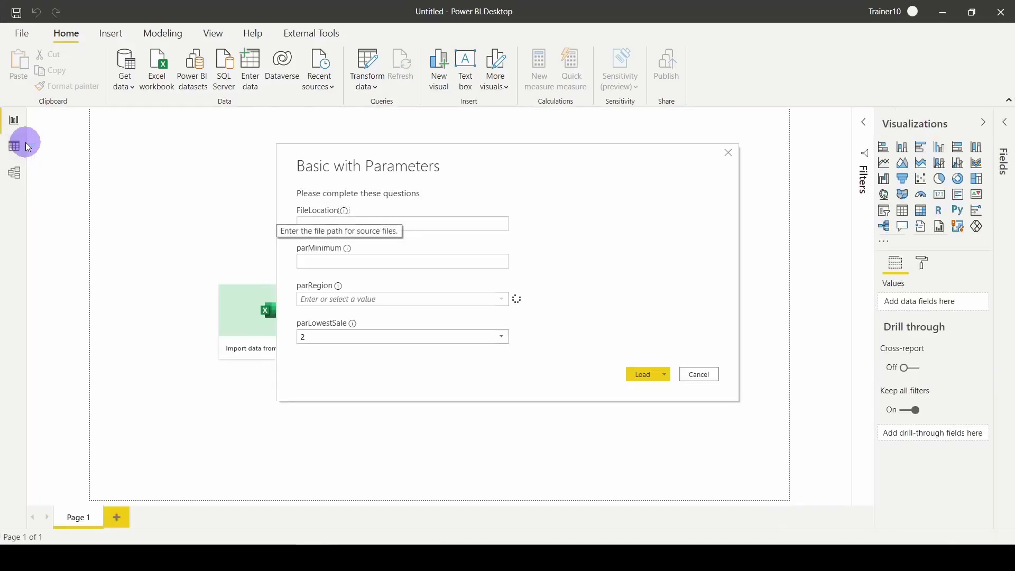
pyautogui.click(380, 218)
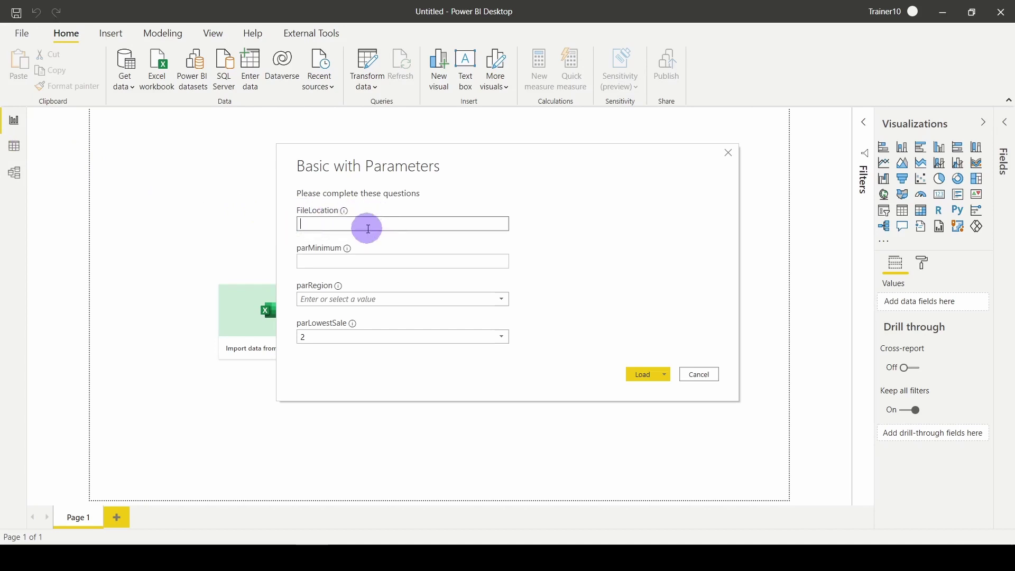
pyautogui.write('C:\\Sam\\Wise Owl Shorts\\Report Files\\Construct a creature.xlsx')
pyautogui.click(376, 261)
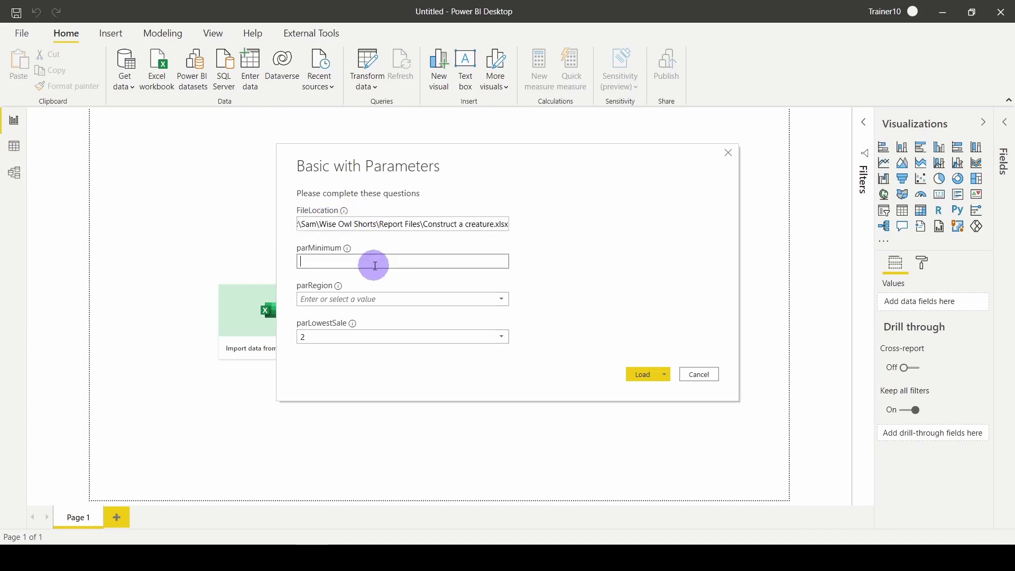
pyautogui.write('4')
# - Choose 6 for parLowestSale and London for parRegion, then load the template's data
pyautogui.click(501, 338)
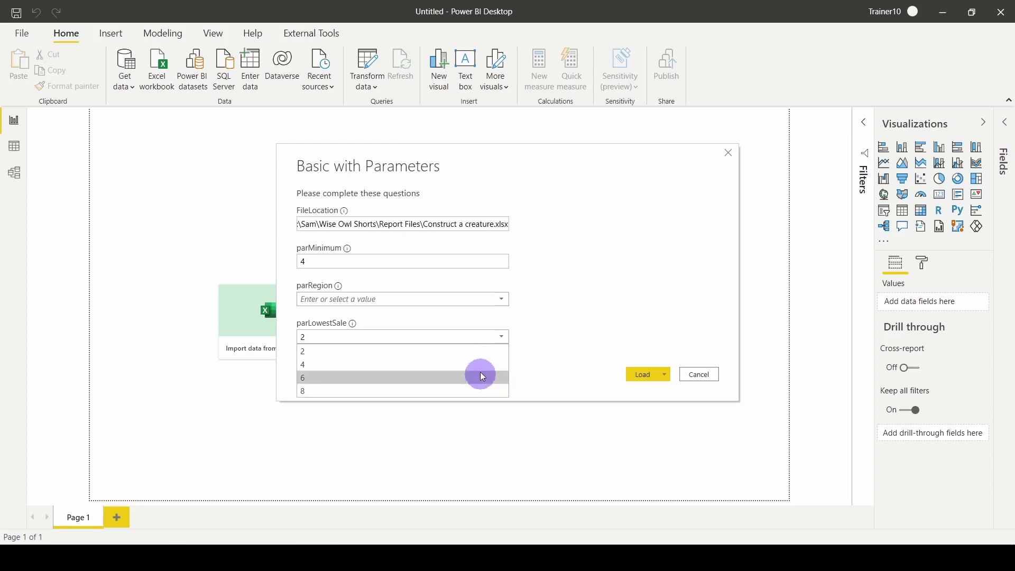
pyautogui.click(480, 379)
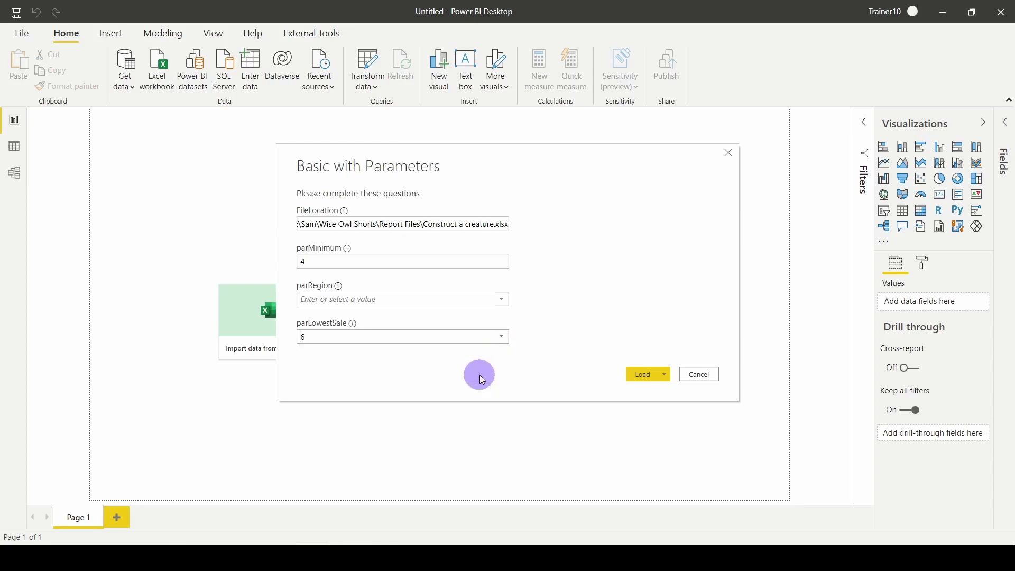
pyautogui.click(502, 302)
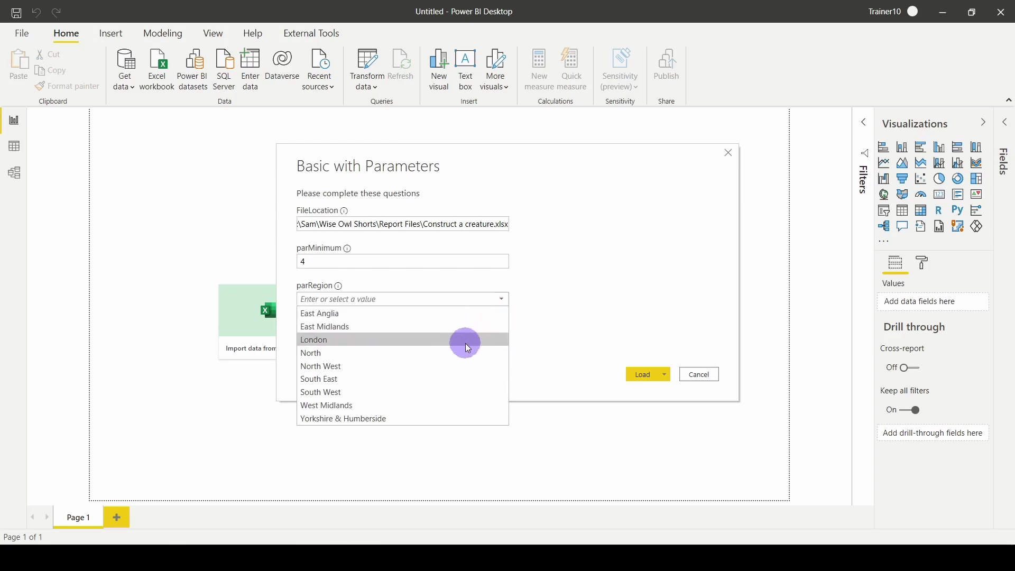
pyautogui.click(465, 340)
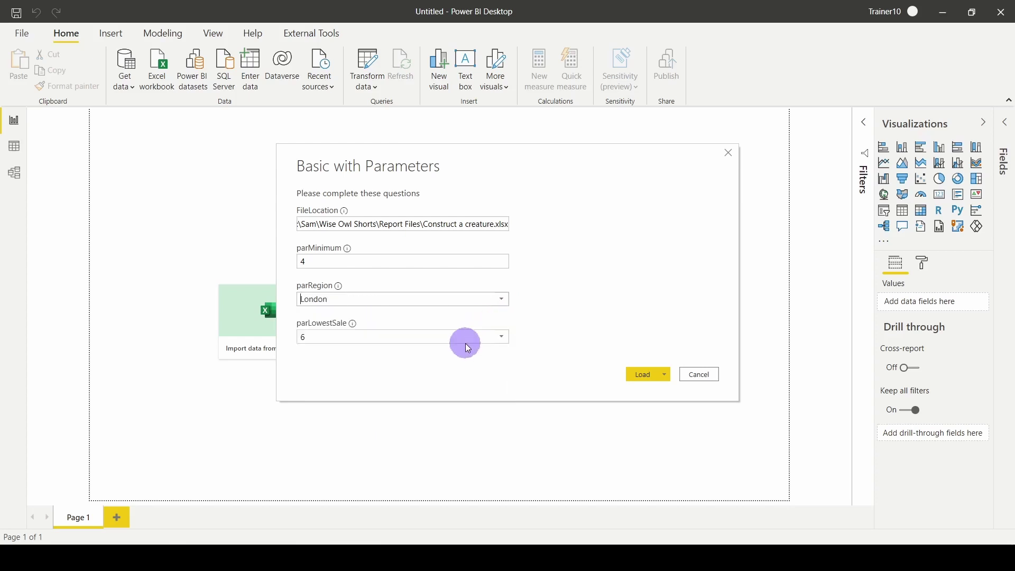
pyautogui.click(649, 376)
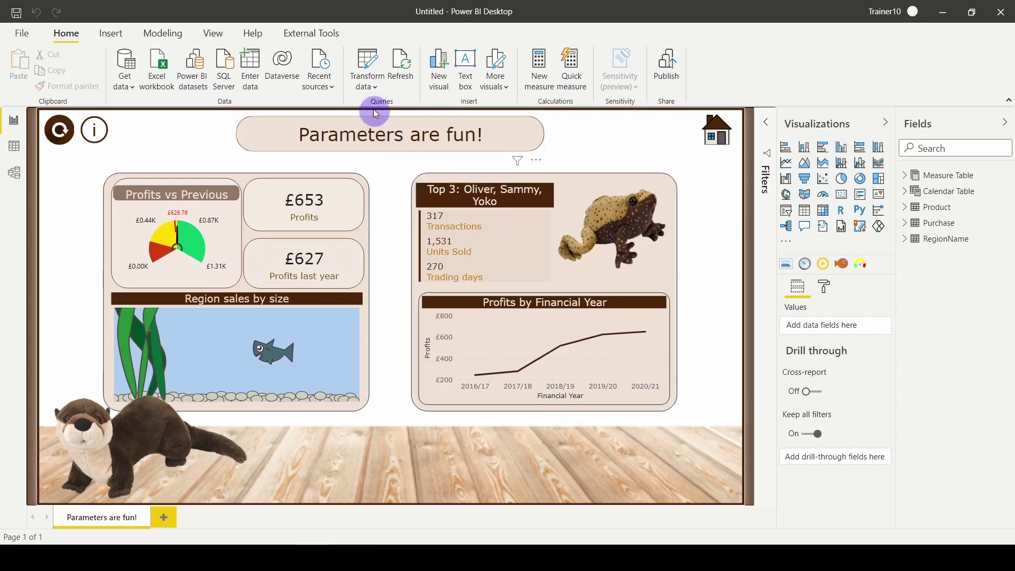
# - Switch parRegion from London to North in Edit parameters and apply the query changes
pyautogui.click(374, 87)
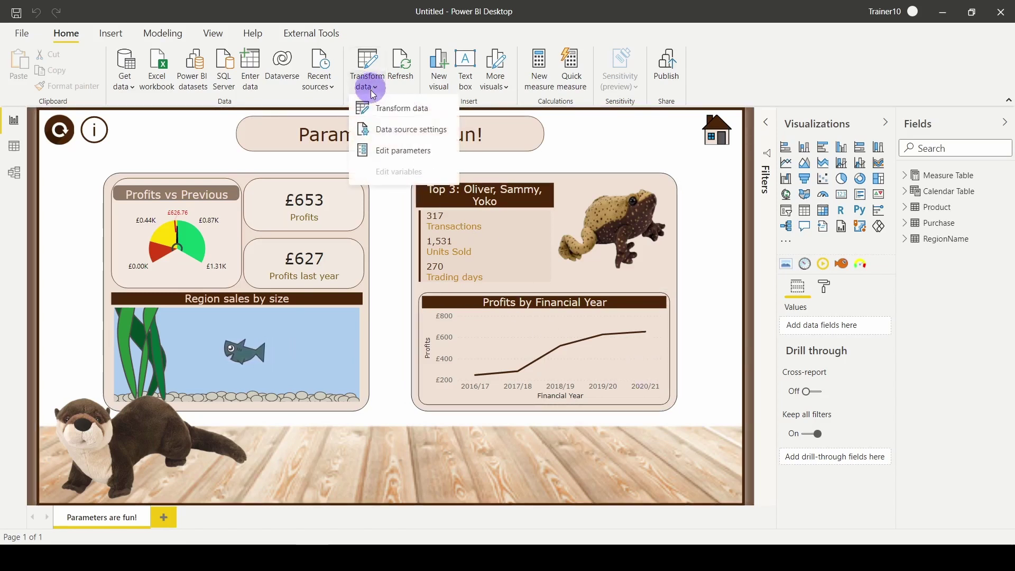
pyautogui.click(394, 152)
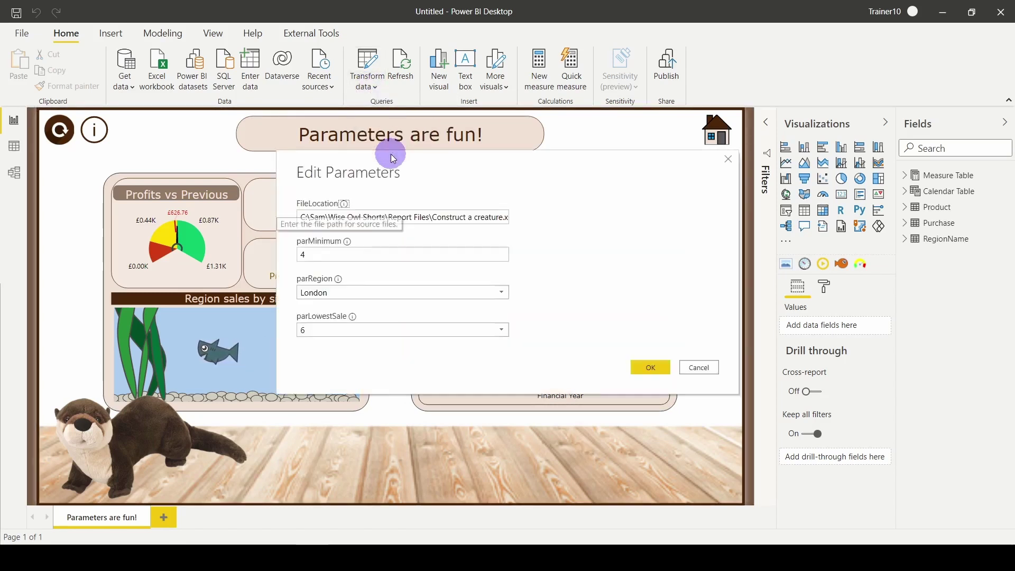
pyautogui.click(497, 292)
pyautogui.click(465, 346)
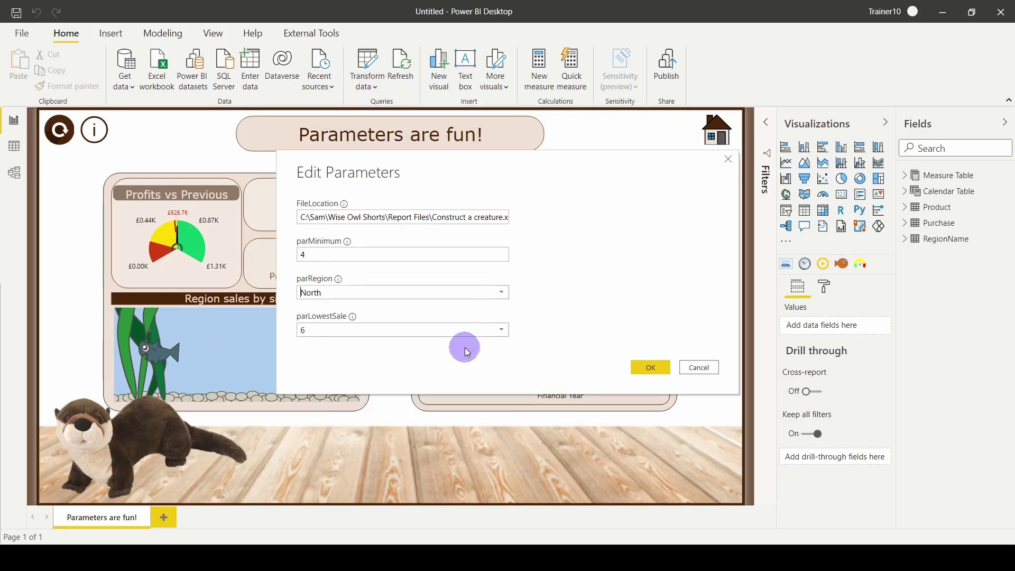
pyautogui.click(649, 368)
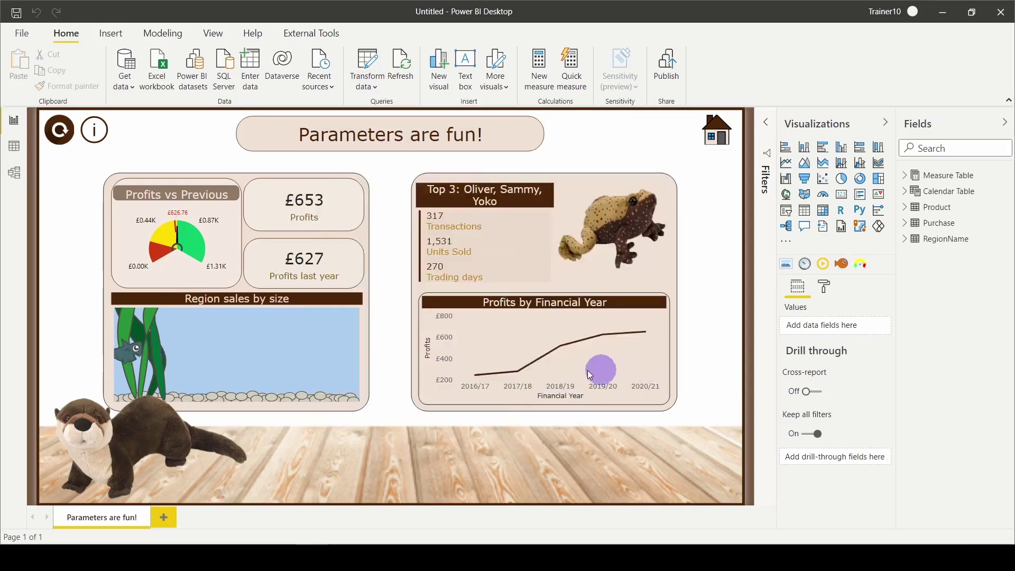
pyautogui.click(644, 127)
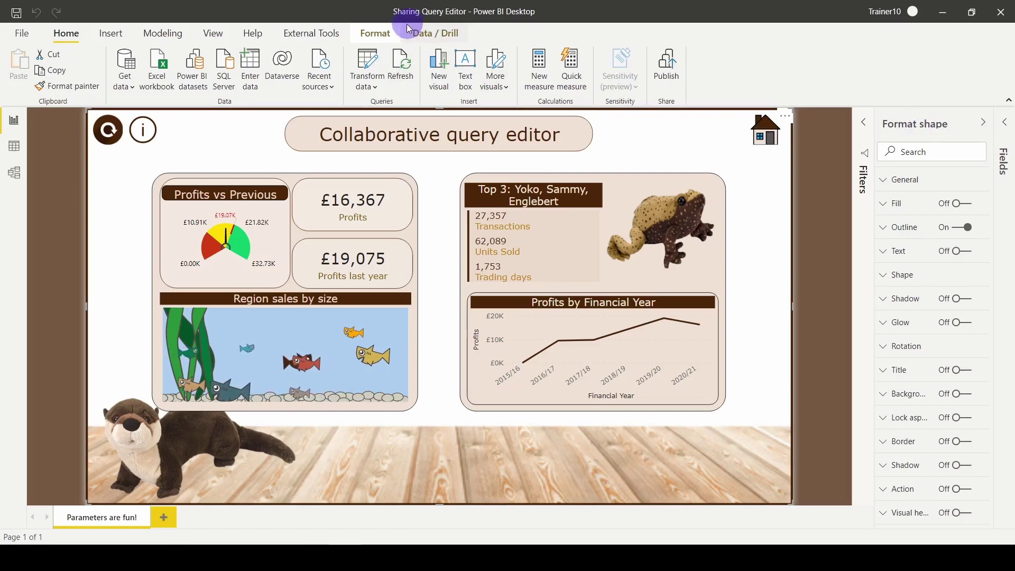
# - Export Sharing Query Editor as a Power BI template with the default description, saved to the Desktop
pyautogui.click(22, 31)
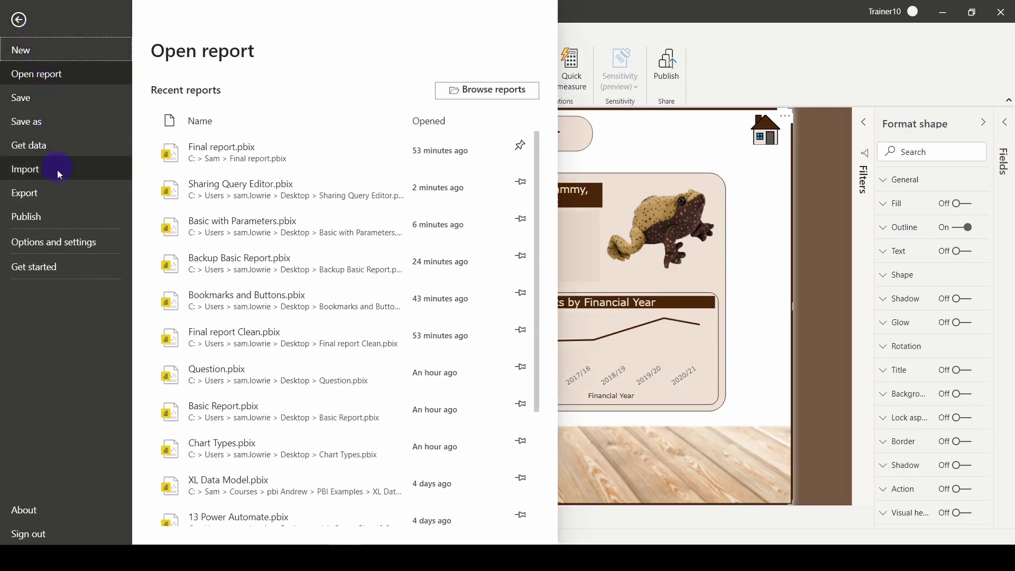
pyautogui.click(47, 193)
pyautogui.click(231, 88)
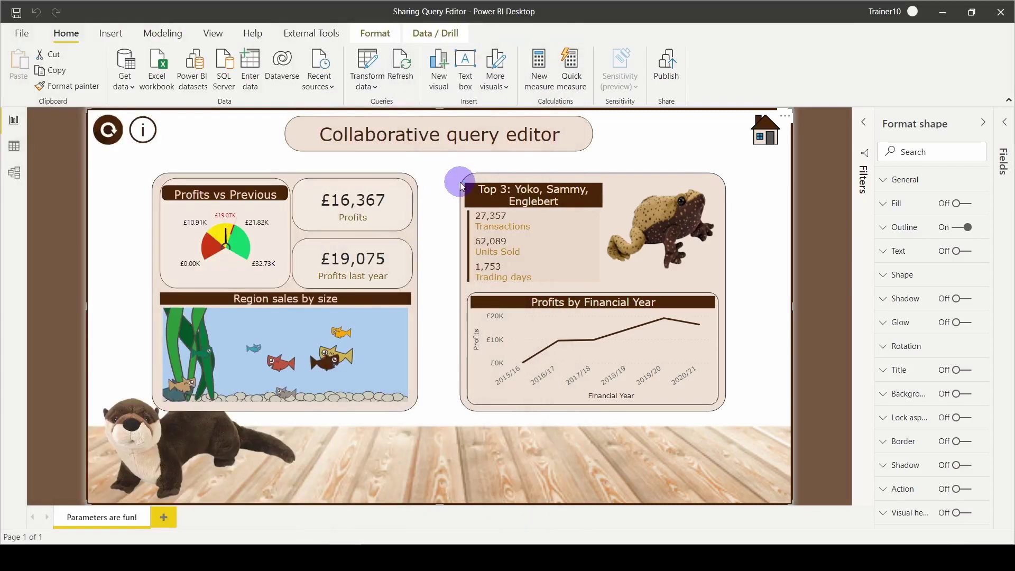
pyautogui.click(577, 330)
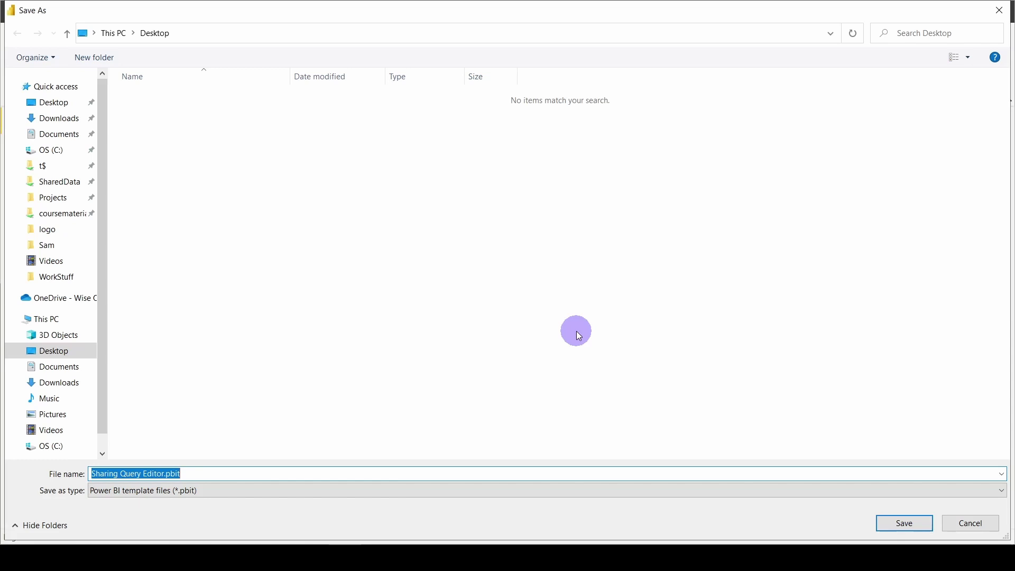
pyautogui.click(918, 527)
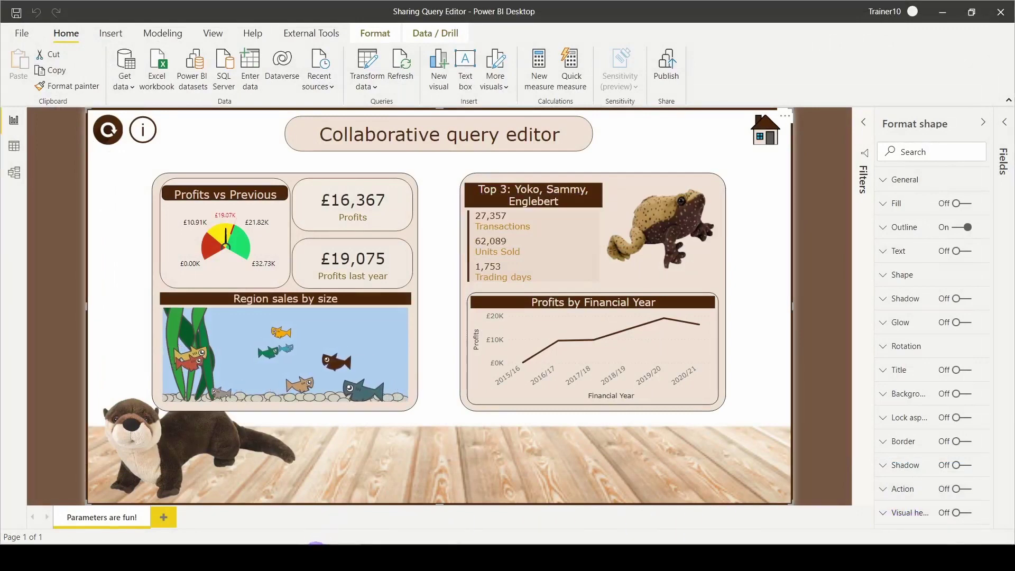
# - Bring up the Desktop folder window to view the Sharing Query Editor .pbix and .pbit files
pyautogui.moveTo(316, 553)
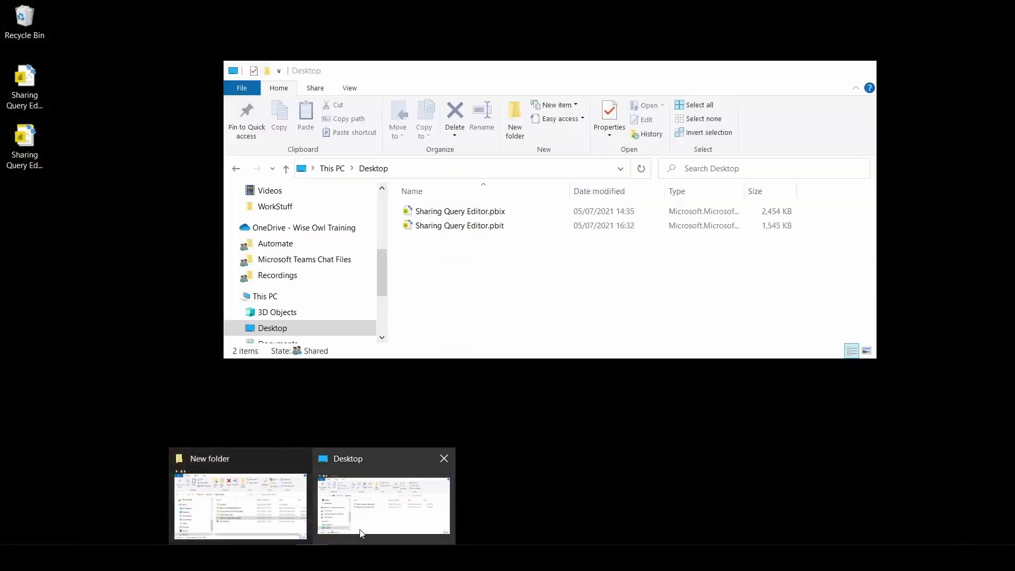
pyautogui.click(359, 533)
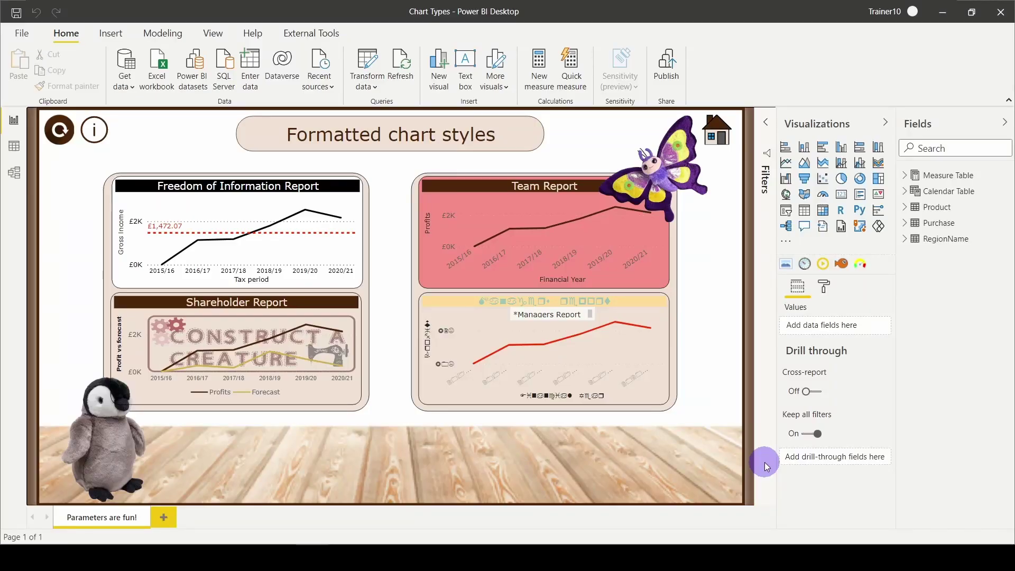
# - Paste the Freedom of Information Report chart onto Final report's Template page, enlarged and centred on the rounded panel
pyautogui.click(388, 262)
pyautogui.click(355, 247)
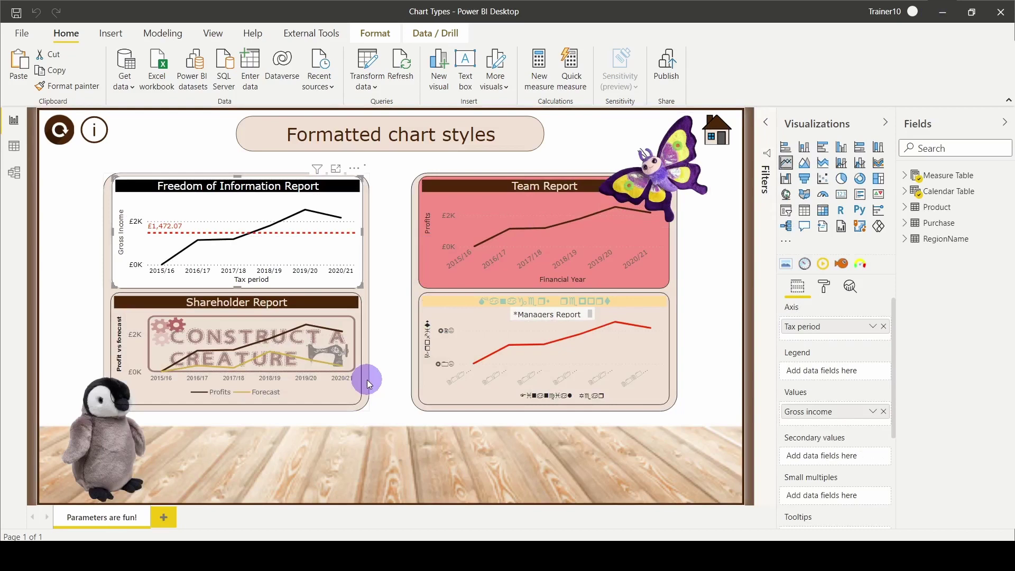
pyautogui.moveTo(312, 555)
pyautogui.click(426, 501)
pyautogui.click(417, 289)
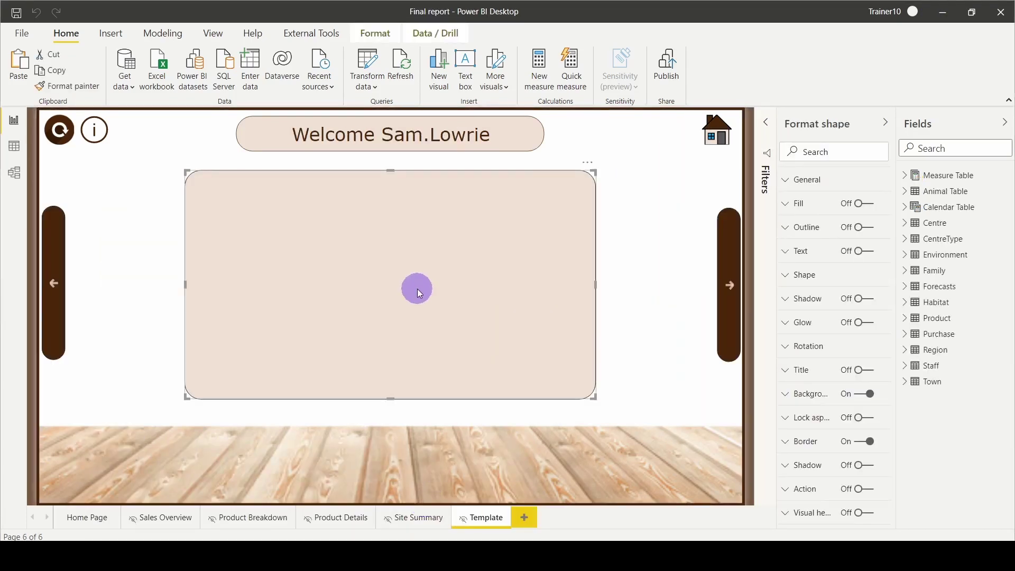
pyautogui.hotkey('ctrl', 'v')
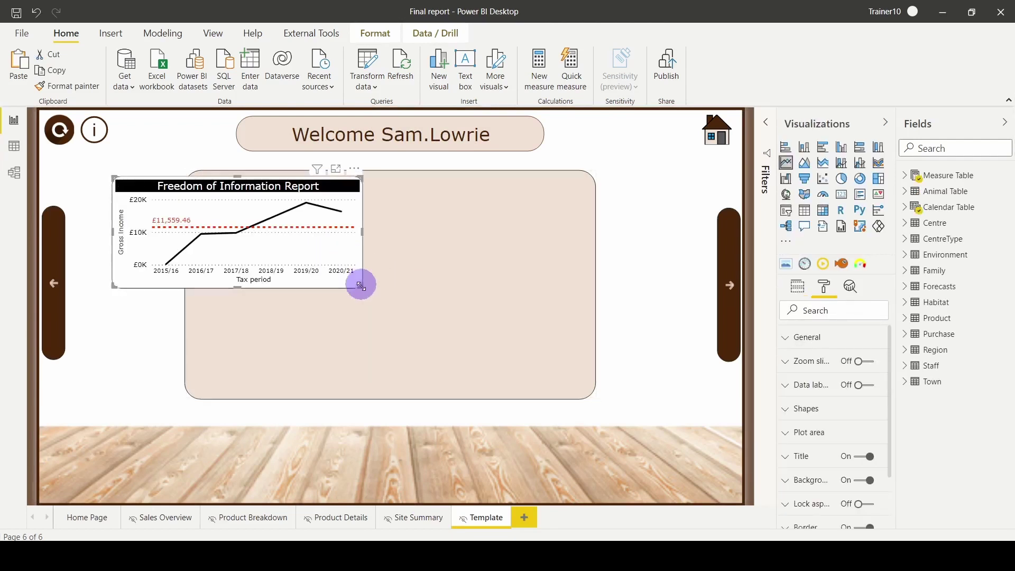
pyautogui.moveTo(397, 261); pyautogui.dragTo(487, 261)
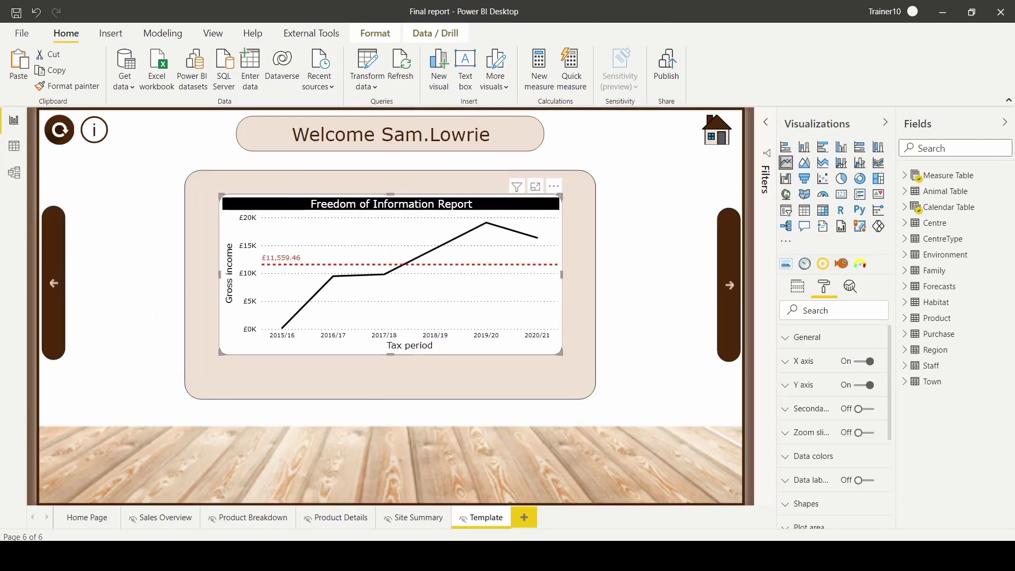
# - Paste the copied chart into the empty rounded panel of the other Final report and centre it
pyautogui.moveTo(312, 556)
pyautogui.click(312, 505)
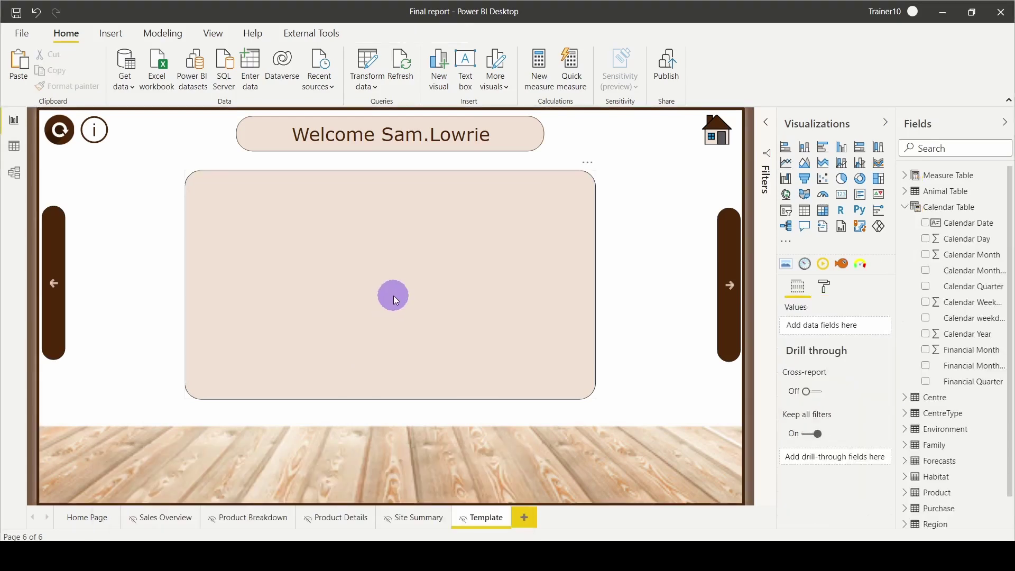
pyautogui.click(394, 296)
pyautogui.hotkey('ctrl', 'v')
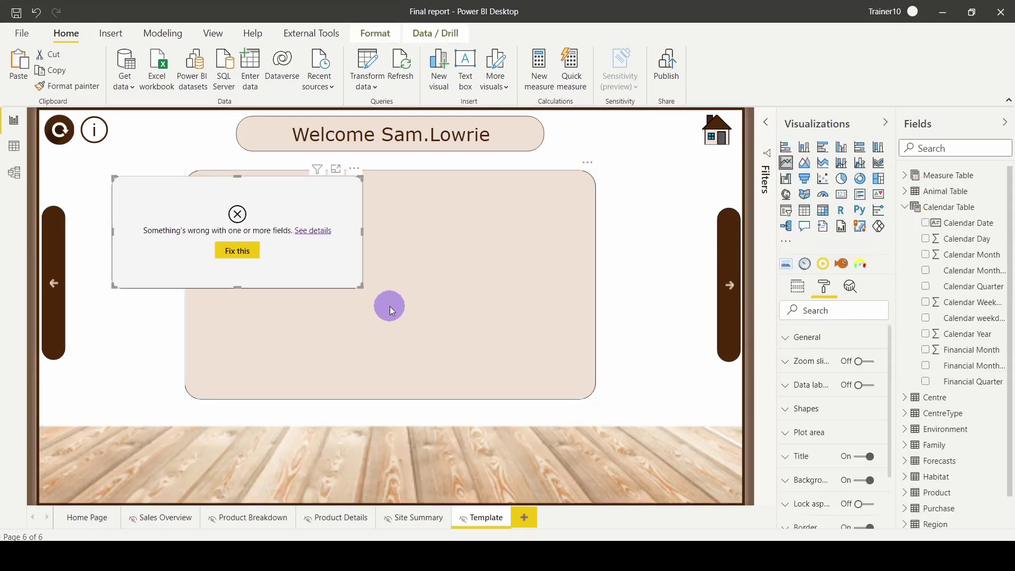
pyautogui.moveTo(398, 292); pyautogui.dragTo(512, 320)
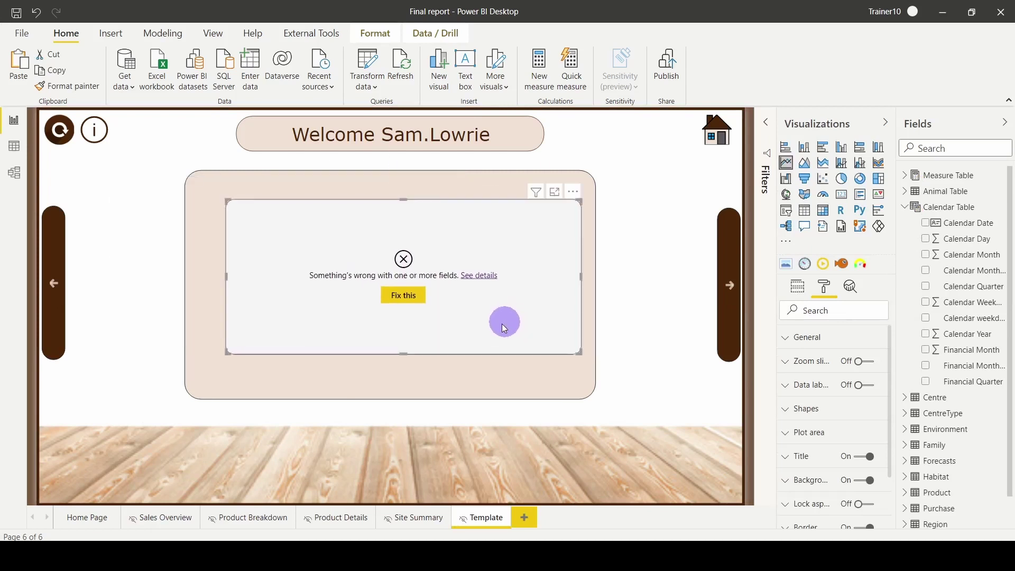
# - Change the chart's values from Gross income to the Purchase table's Quantity
pyautogui.click(796, 288)
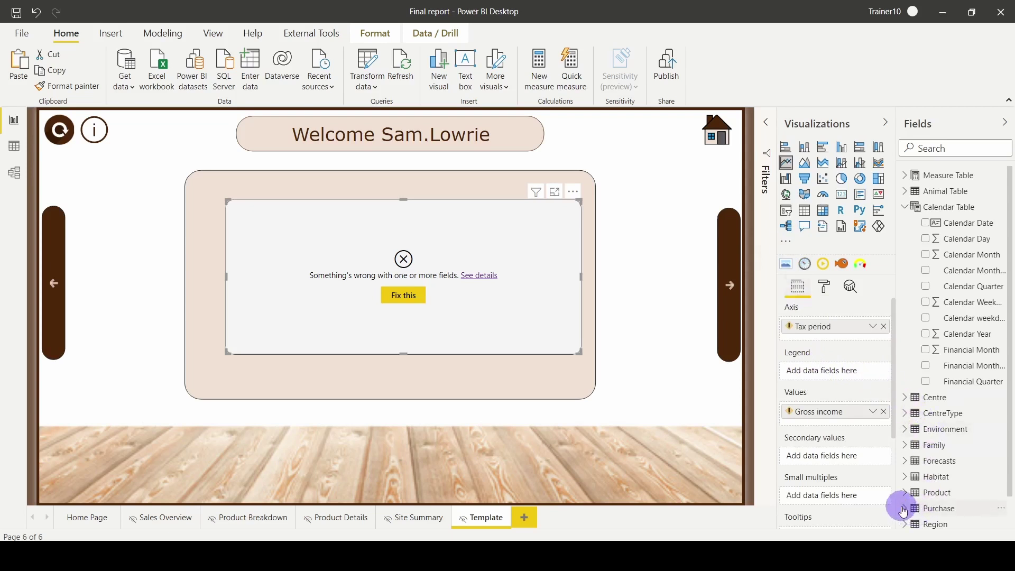
pyautogui.click(933, 509)
pyautogui.scroll(-3, 949, 448)
pyautogui.scroll(-5, 954, 455)
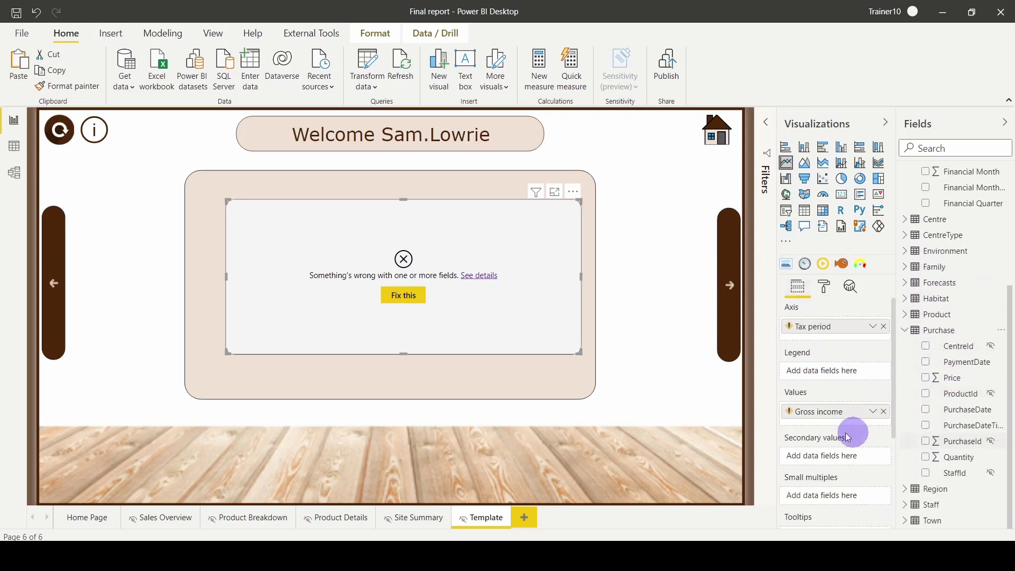
pyautogui.moveTo(960, 464); pyautogui.dragTo(867, 426)
pyautogui.click(884, 411)
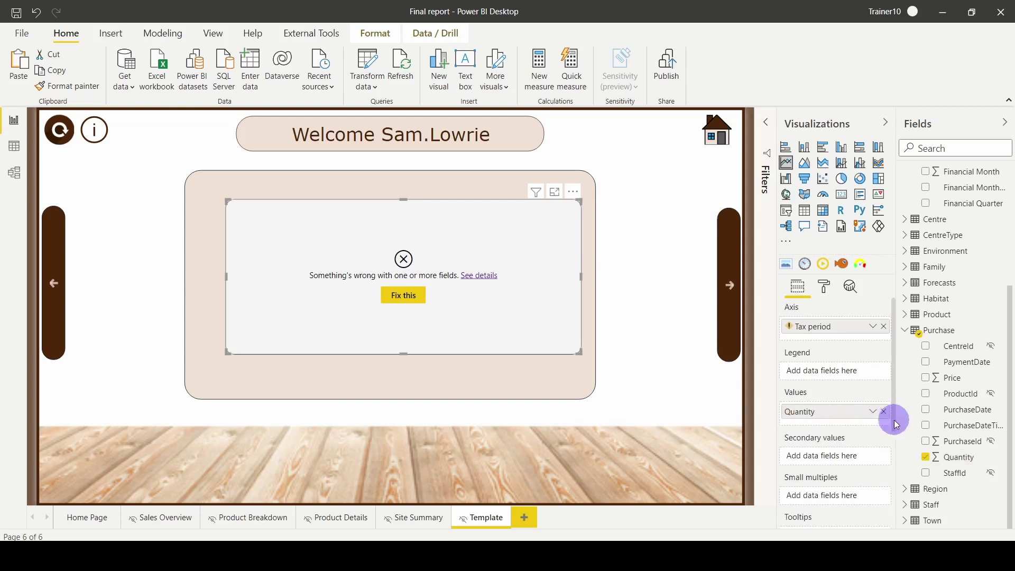
# - Replace the broken Tax period axis with Calendar Year, then return to the Chart Types report
pyautogui.scroll(4, 968, 373)
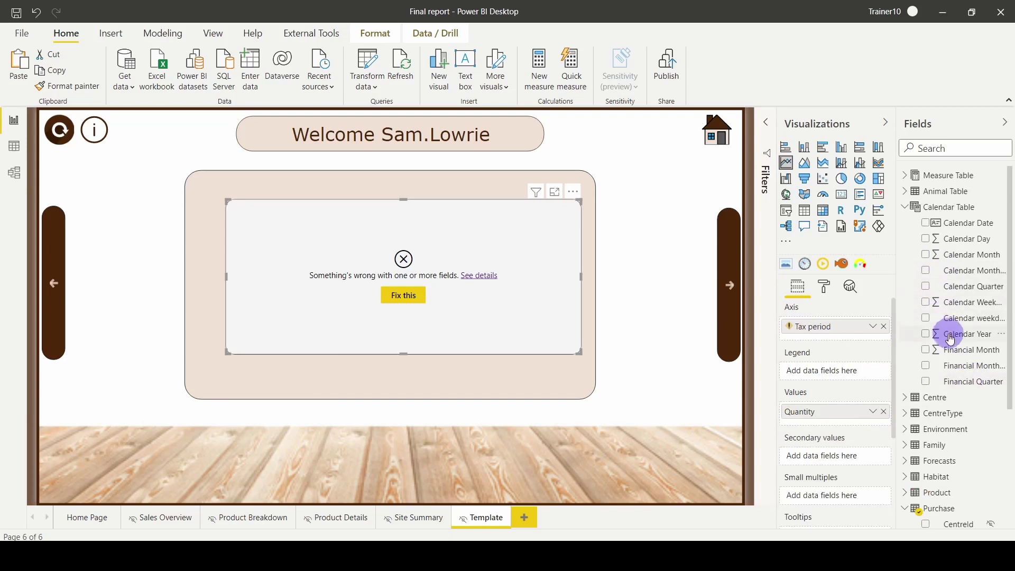
pyautogui.moveTo(947, 335); pyautogui.dragTo(846, 329)
pyautogui.click(884, 341)
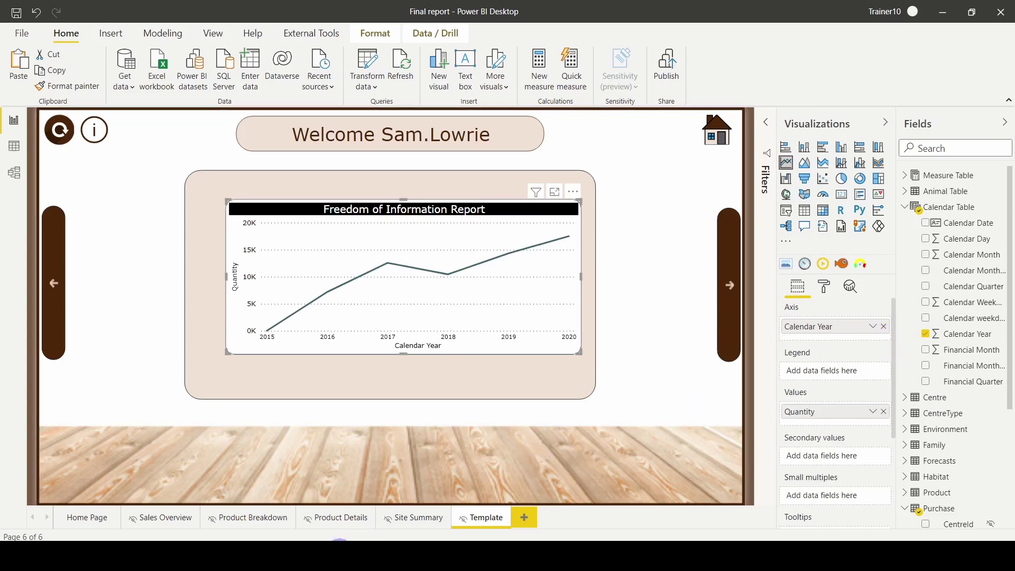
pyautogui.click(219, 501)
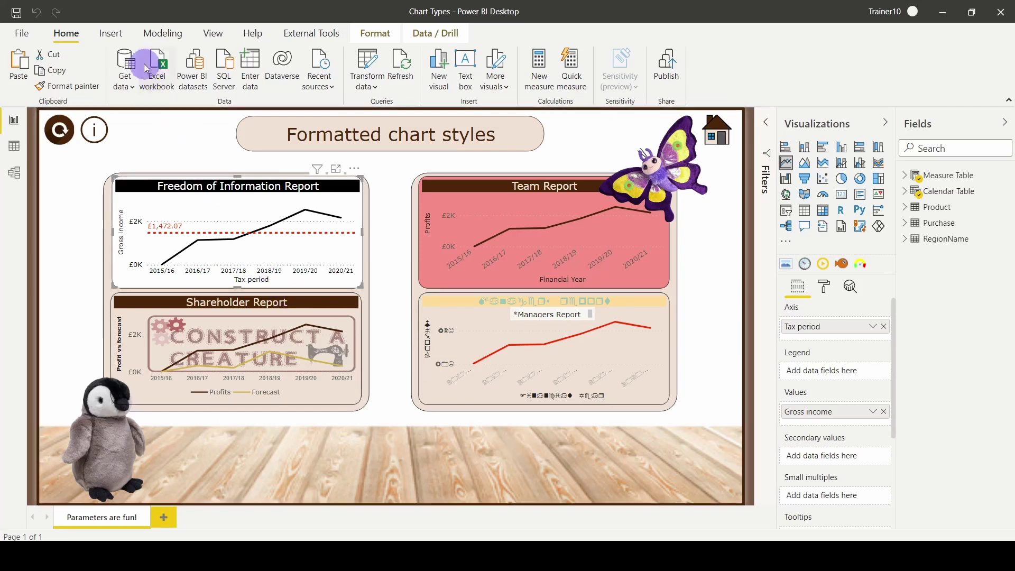
# - In the Selection pane, select every layer from Text box down to Background
pyautogui.click(214, 35)
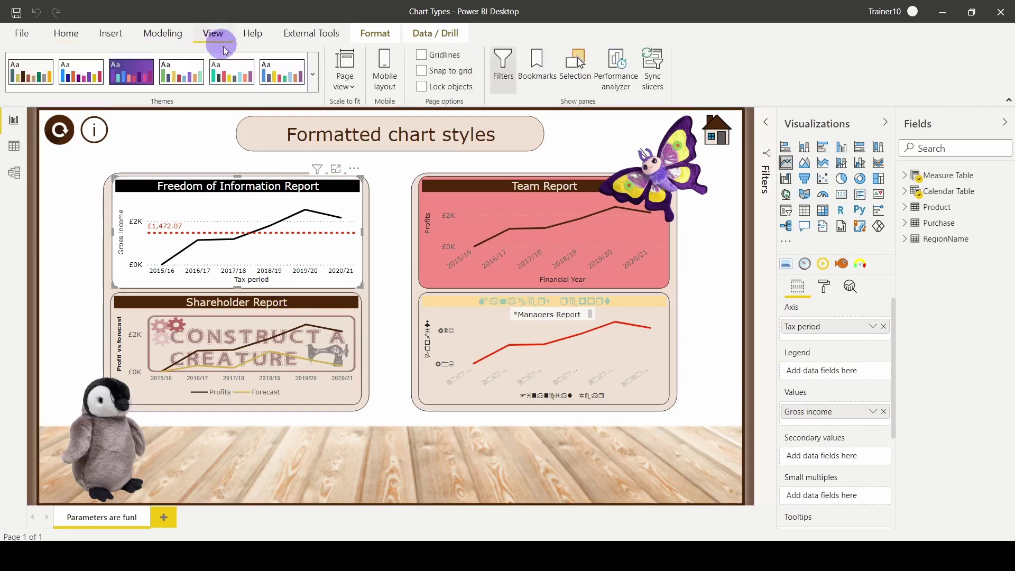
pyautogui.click(576, 69)
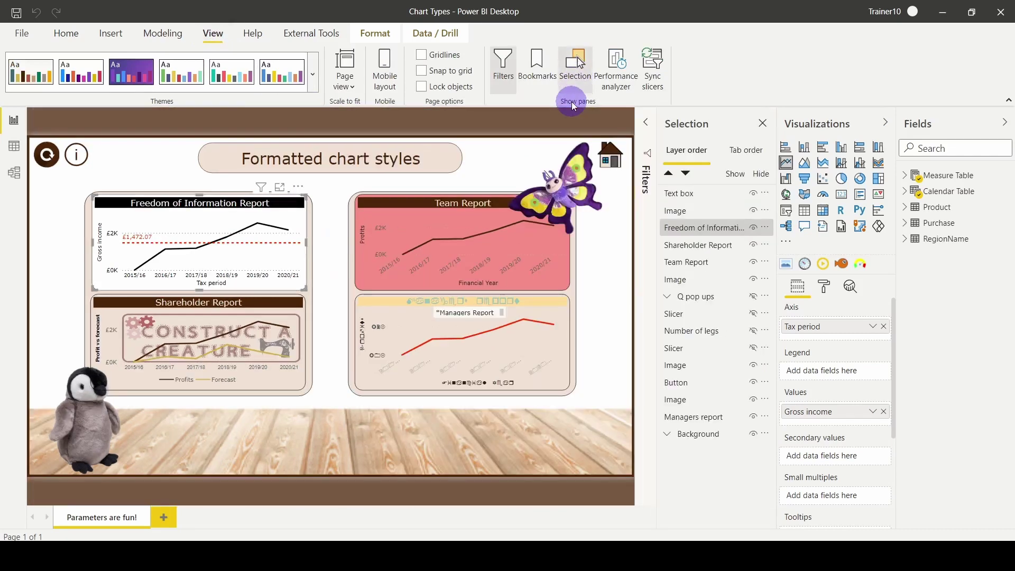
pyautogui.click(690, 193)
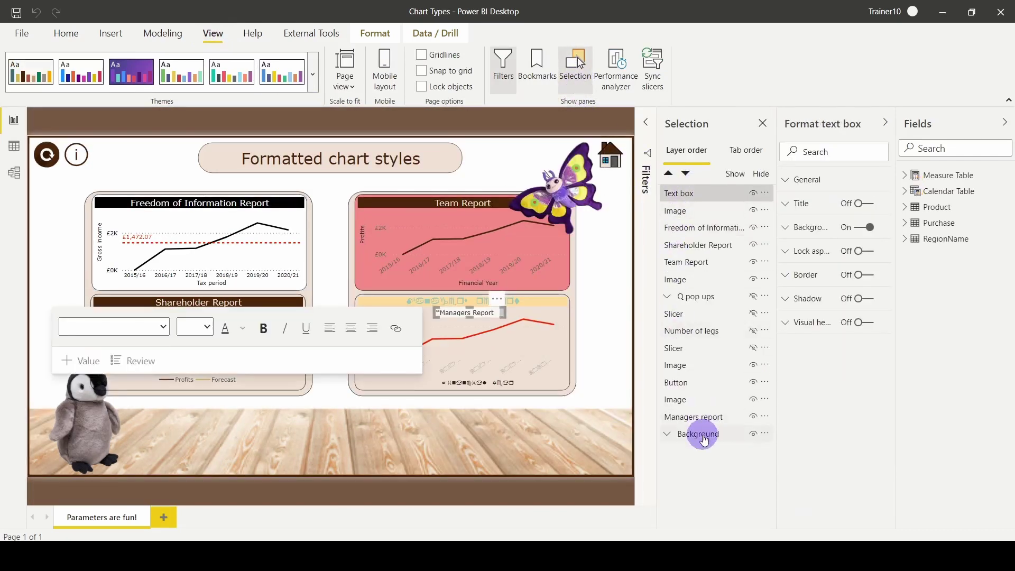
pyautogui.keyDown('shift'); pyautogui.click(705, 440); pyautogui.keyUp('shift')
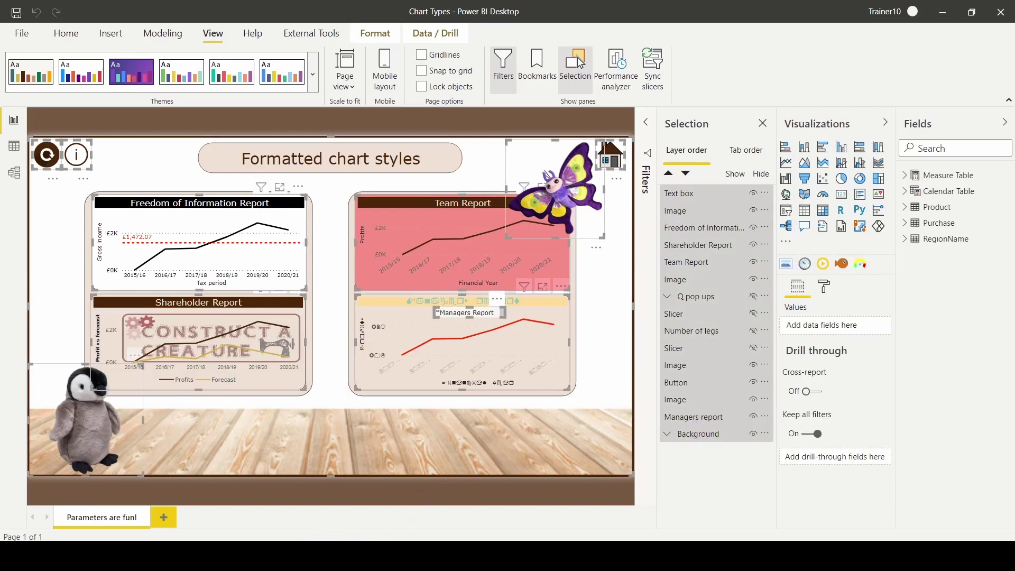
# - Add a new blank Page 1 to the Final report
pyautogui.moveTo(313, 556)
pyautogui.click(434, 528)
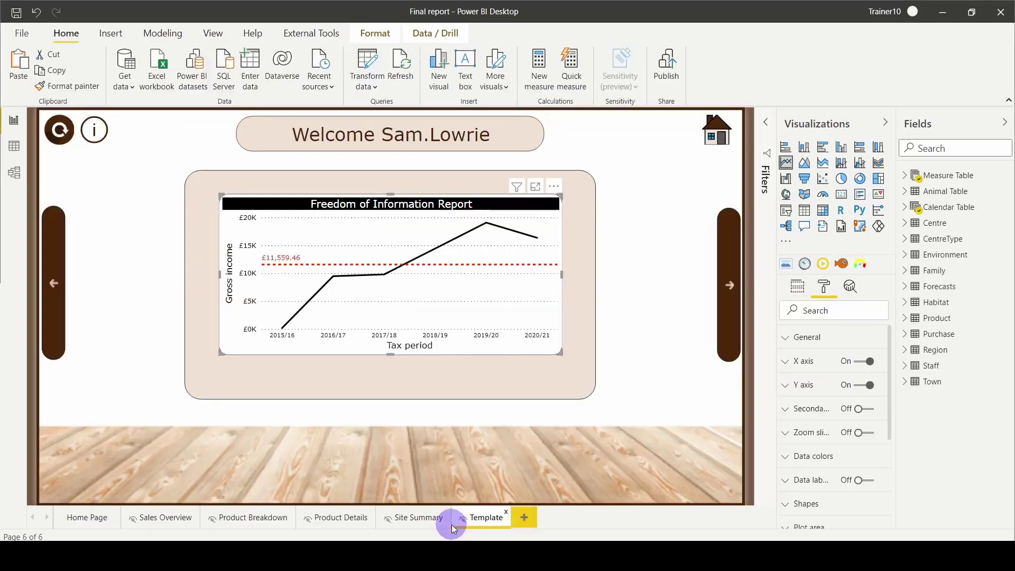
pyautogui.click(525, 522)
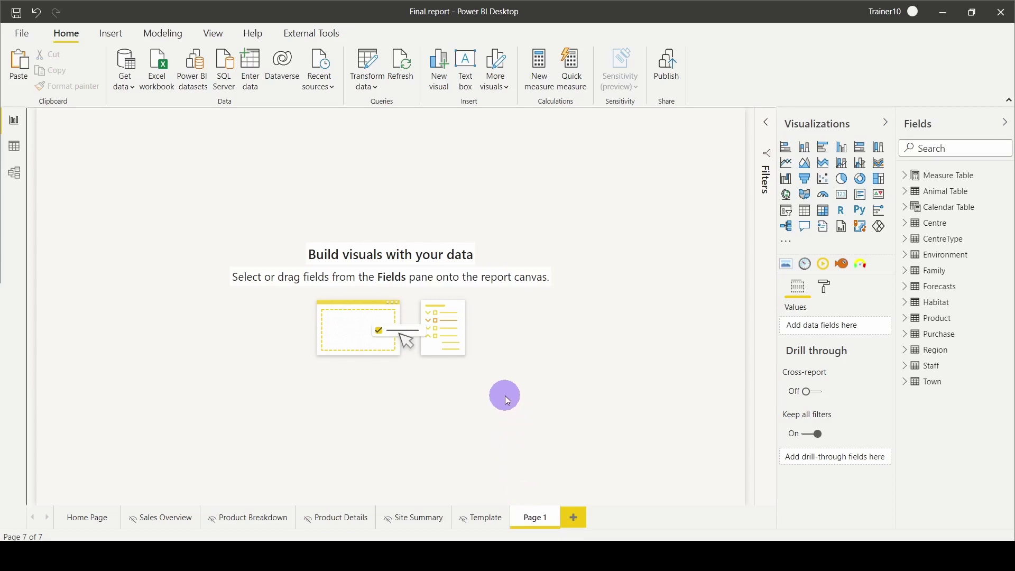
# - Paste the copied Chart Types visuals onto the new Page 1 with Ctrl+V
pyautogui.hotkey('ctrl', 'v')
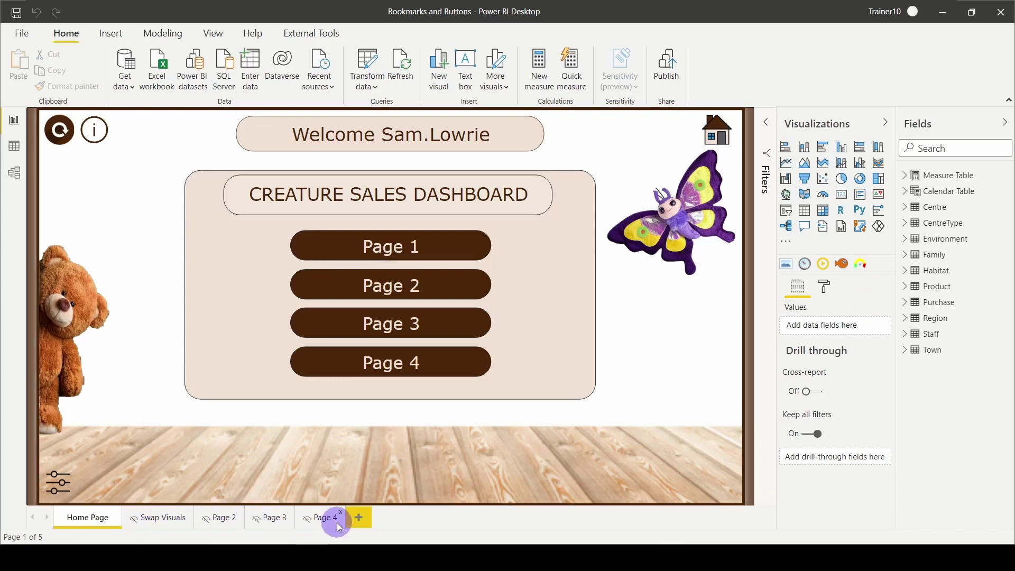
# - Jump to Page 4 via its button, then go back three pages to Swap Visuals
pyautogui.keyDown('ctrl'); pyautogui.click(376, 375); pyautogui.keyUp('ctrl')
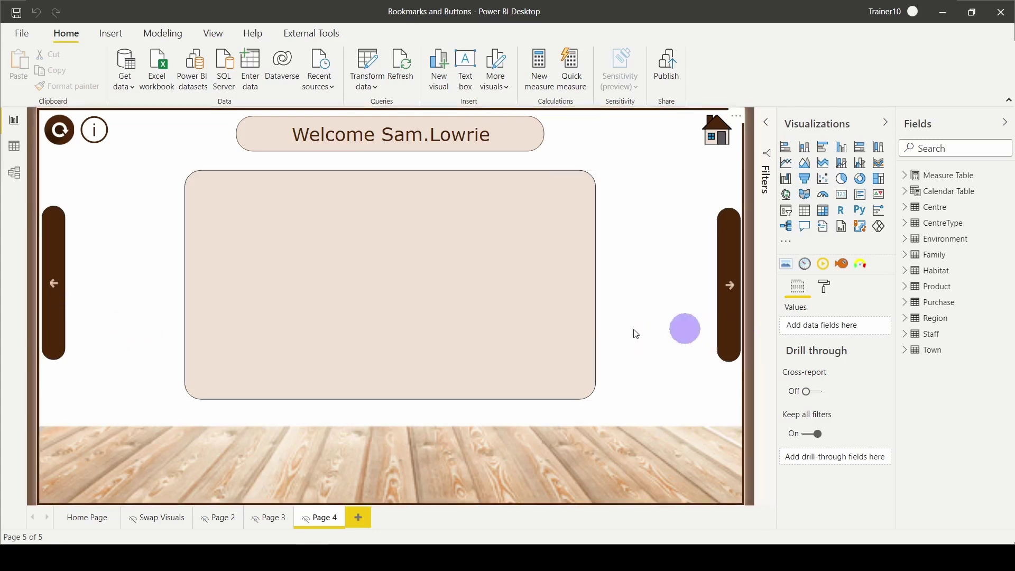
pyautogui.keyDown('ctrl'); pyautogui.click(55, 294); pyautogui.keyUp('ctrl')
pyautogui.keyDown('ctrl'); pyautogui.click(55, 294); pyautogui.keyUp('ctrl')
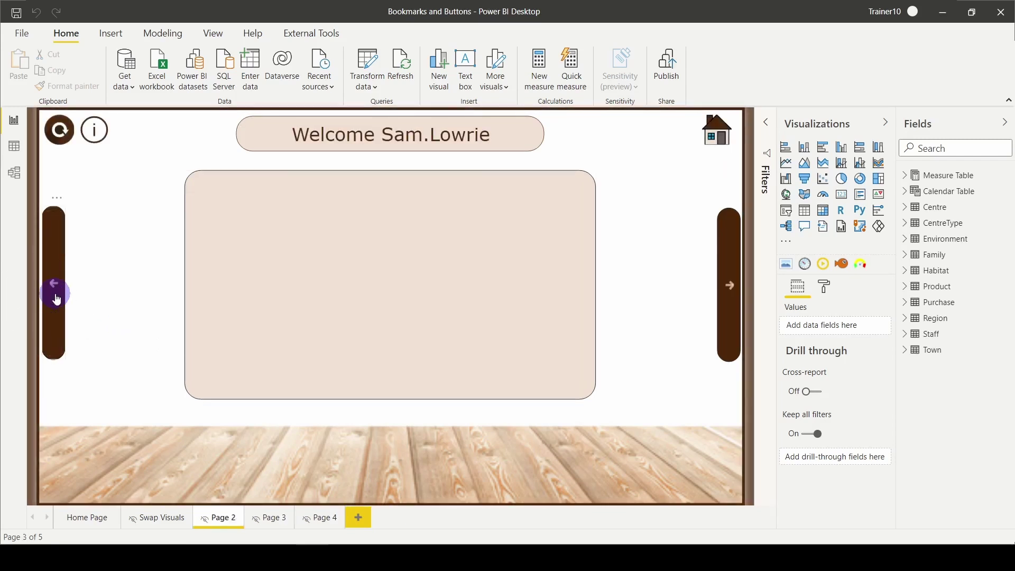
pyautogui.keyDown('ctrl'); pyautogui.click(56, 296); pyautogui.keyUp('ctrl')
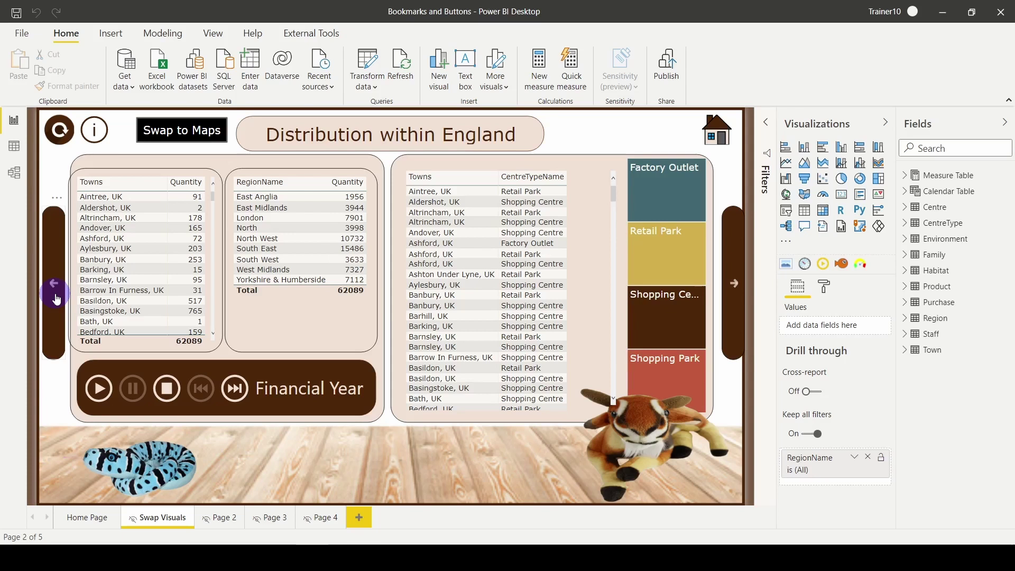
# - Swap the distribution tables to maps, then close the report and save the changes
pyautogui.keyDown('ctrl'); pyautogui.click(163, 133); pyautogui.keyUp('ctrl')
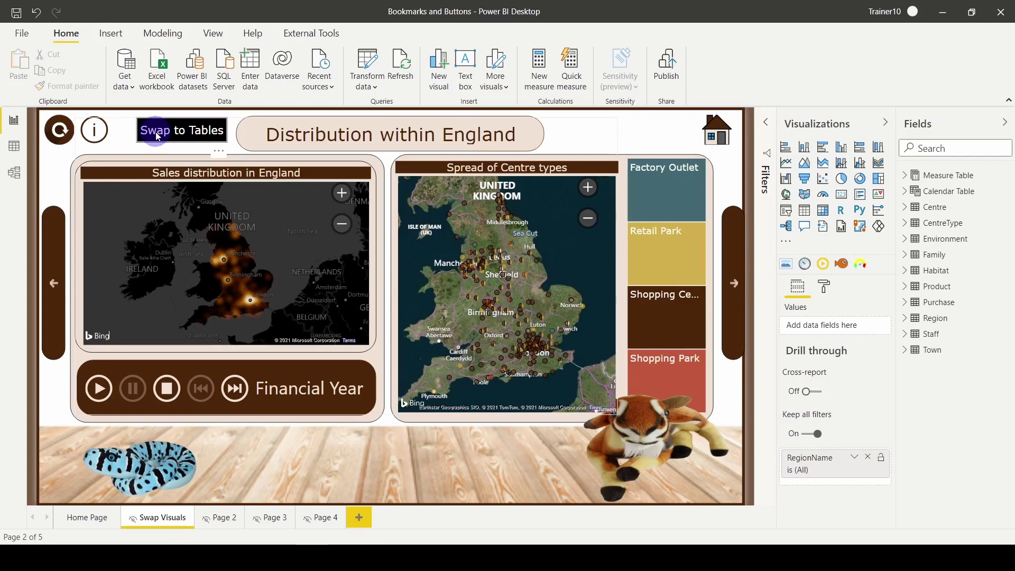
pyautogui.click(1005, 17)
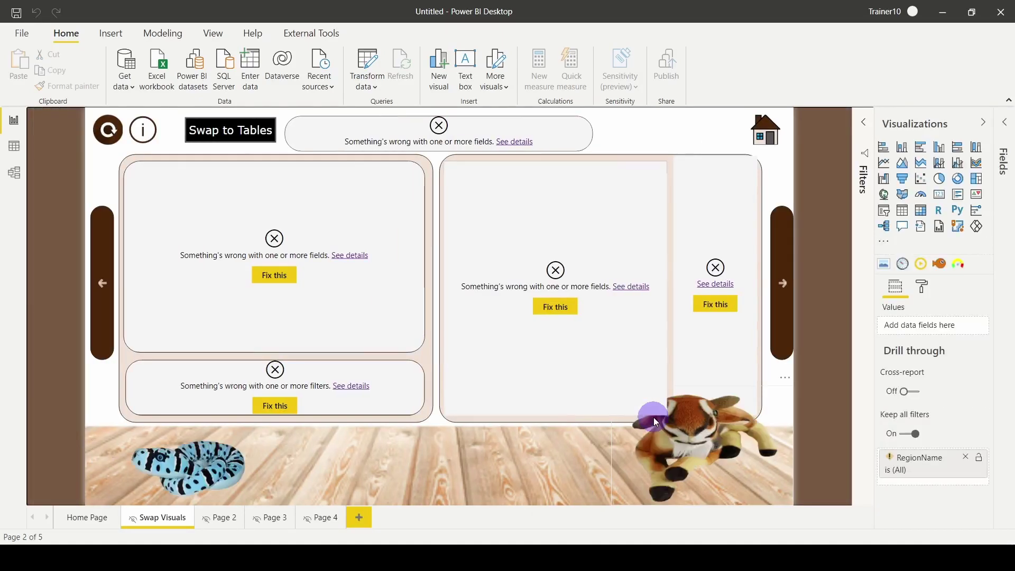
pyautogui.click(90, 518)
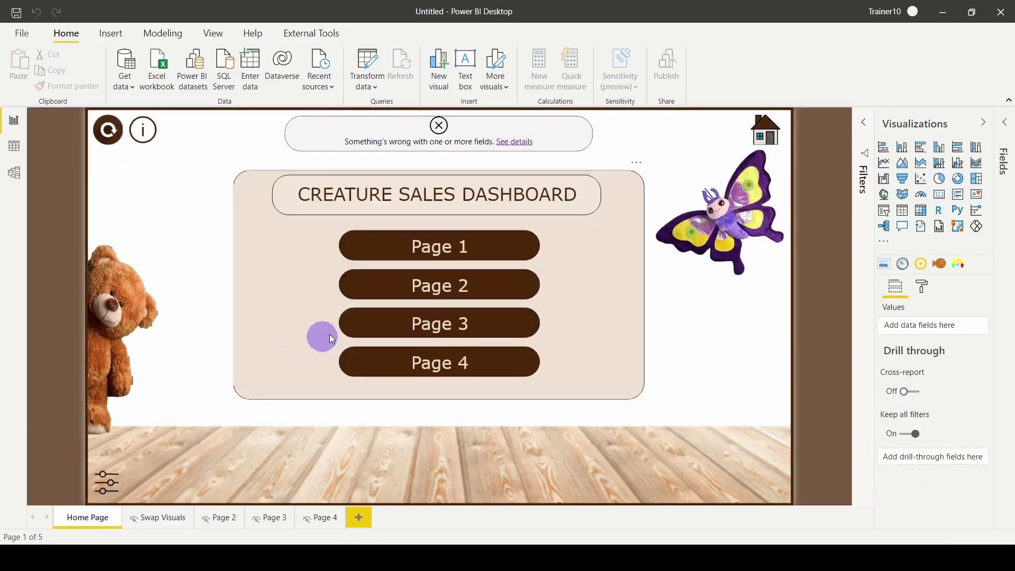
pyautogui.click(419, 290)
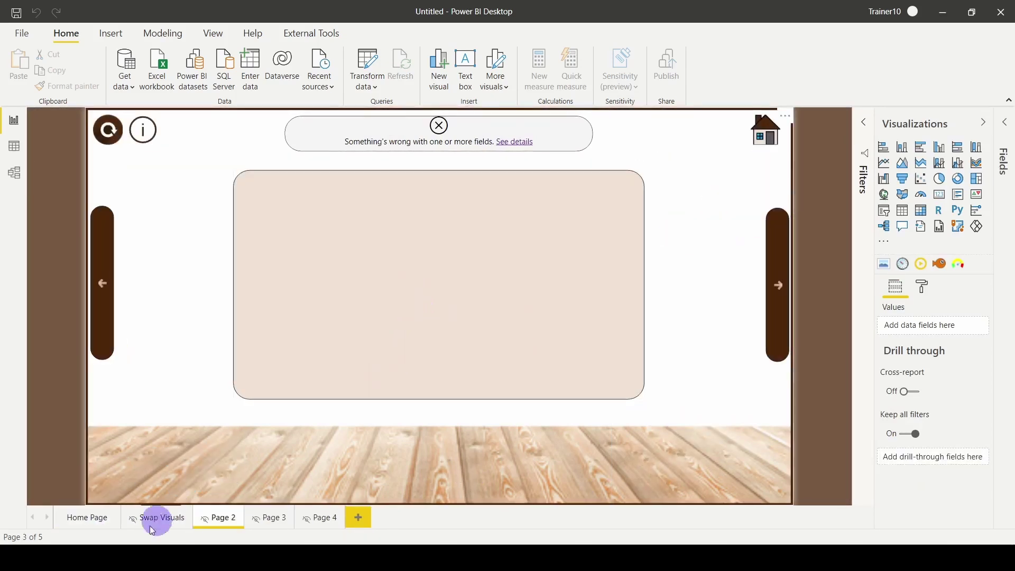
pyautogui.click(88, 523)
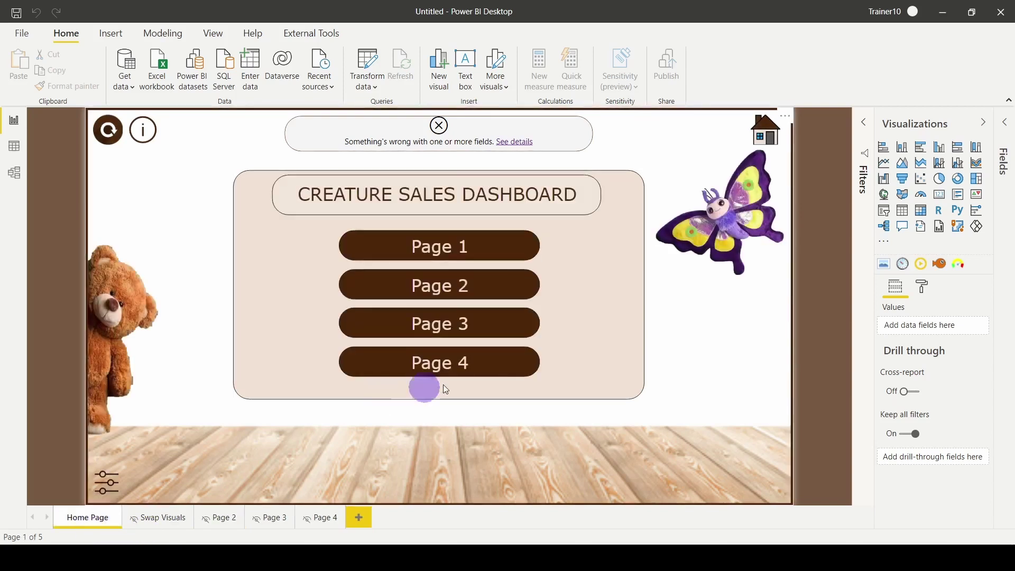
pyautogui.click(499, 359)
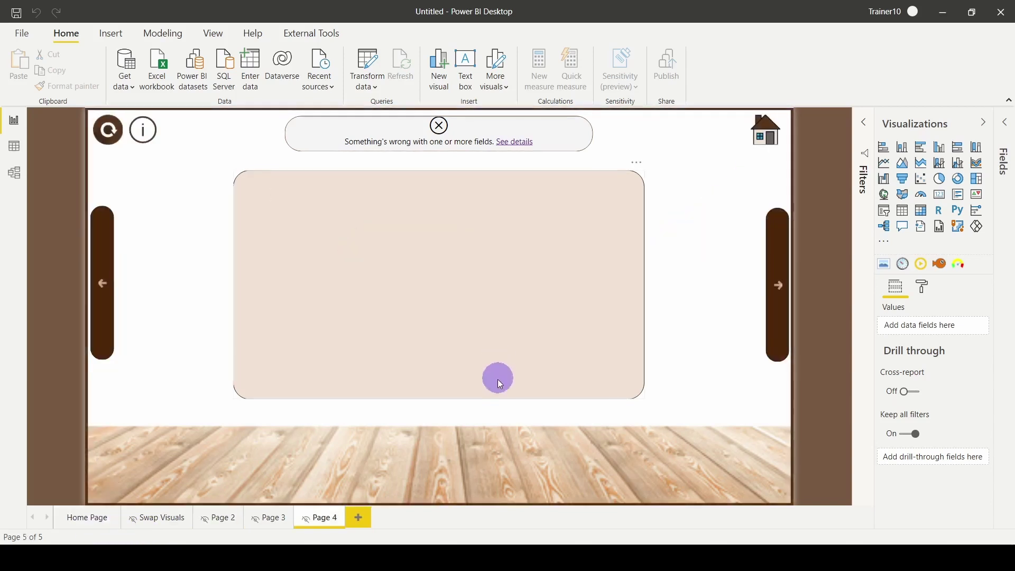
pyautogui.click(111, 314)
pyautogui.click(111, 314)
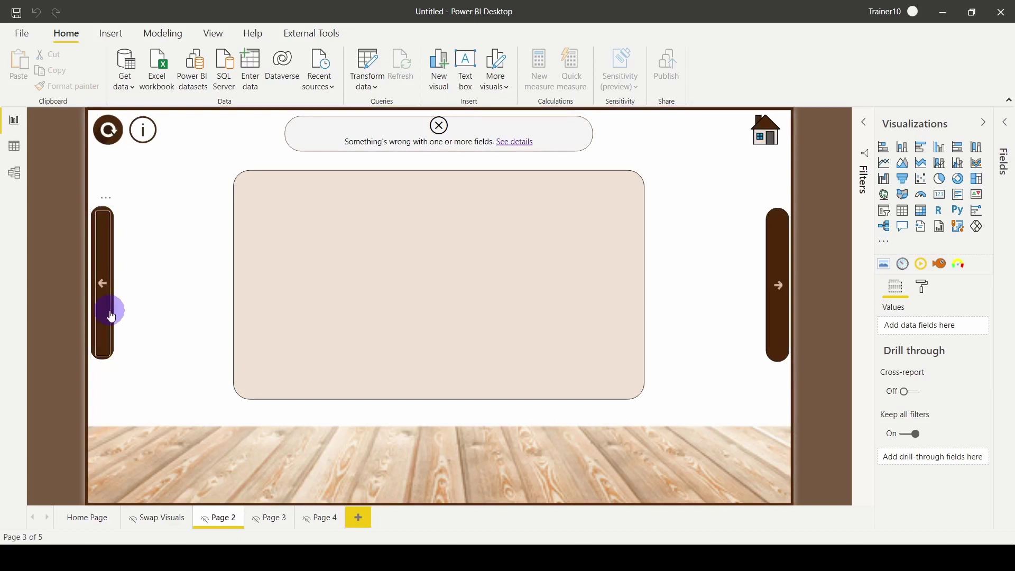
pyautogui.click(110, 315)
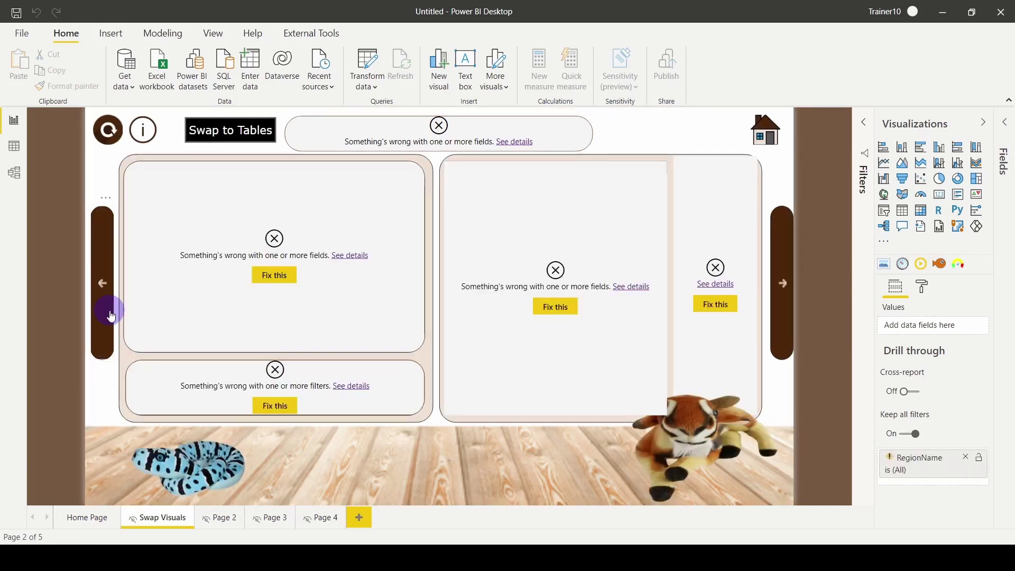
# - Toggle the Swap Visuals page between map and table layouts, ending on tables
pyautogui.click(254, 133)
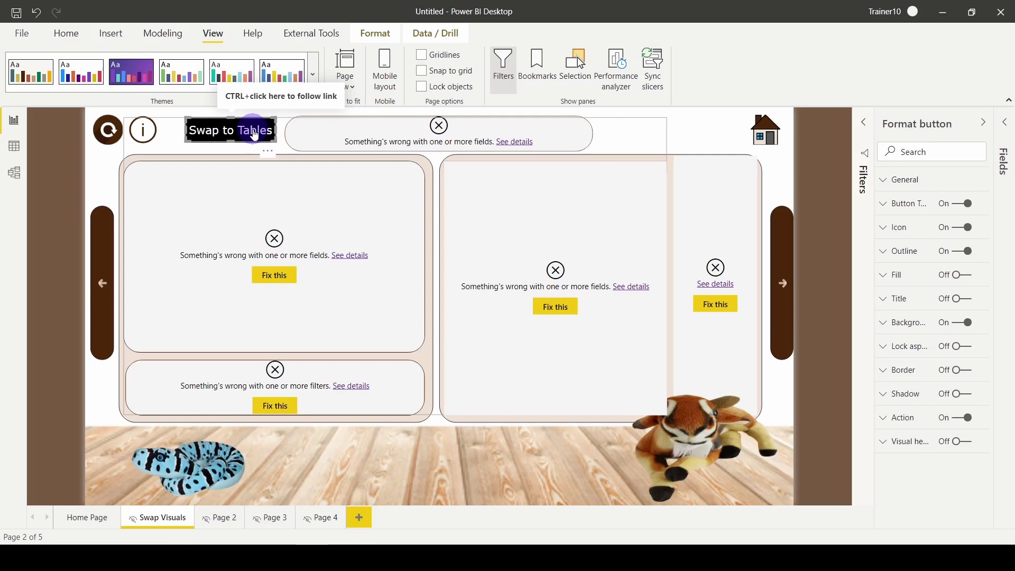
pyautogui.keyDown('ctrl'); pyautogui.click(254, 136); pyautogui.keyUp('ctrl')
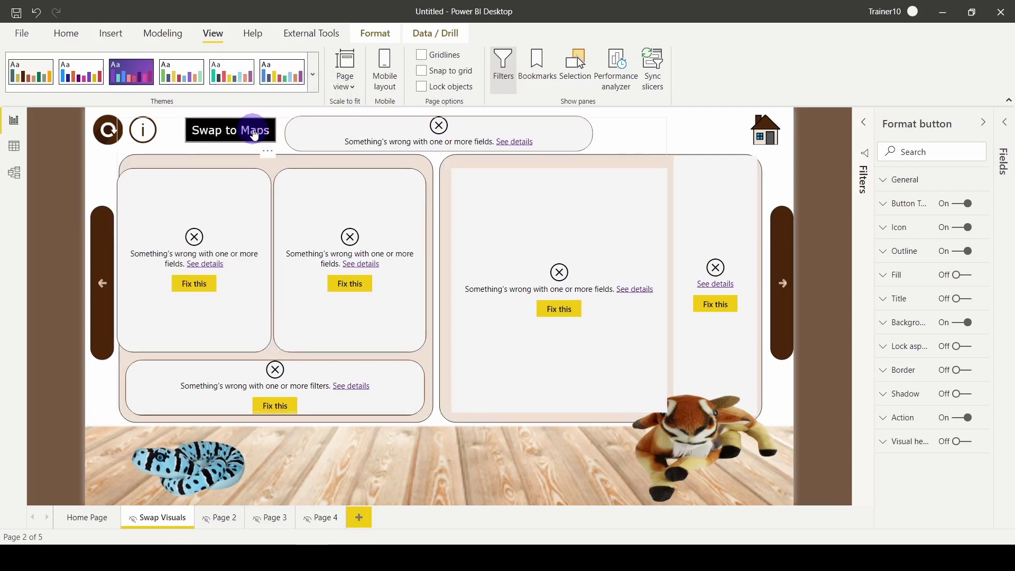
pyautogui.keyDown('ctrl'); pyautogui.click(254, 135); pyautogui.keyUp('ctrl')
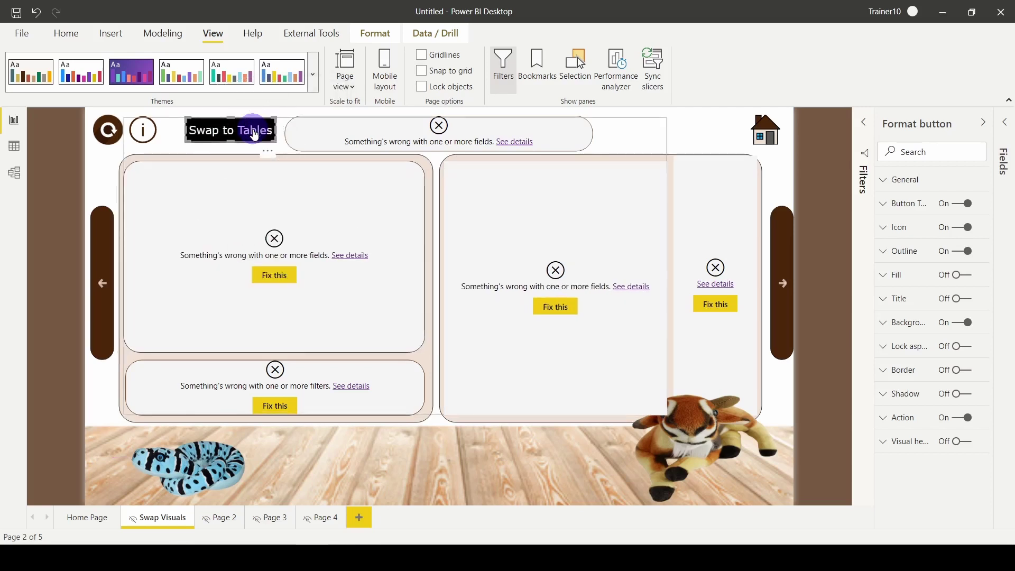
pyautogui.keyDown('ctrl'); pyautogui.click(249, 138); pyautogui.keyUp('ctrl')
# - Select each of the two split visuals to inspect their field errors
pyautogui.click(329, 207)
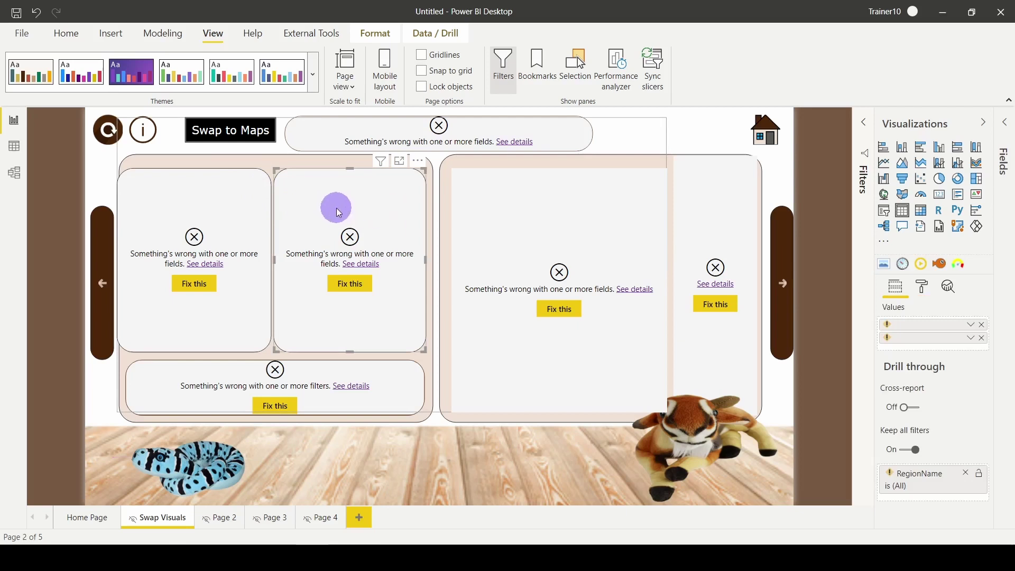
pyautogui.keyDown('ctrl'); pyautogui.click(241, 197); pyautogui.keyUp('ctrl')
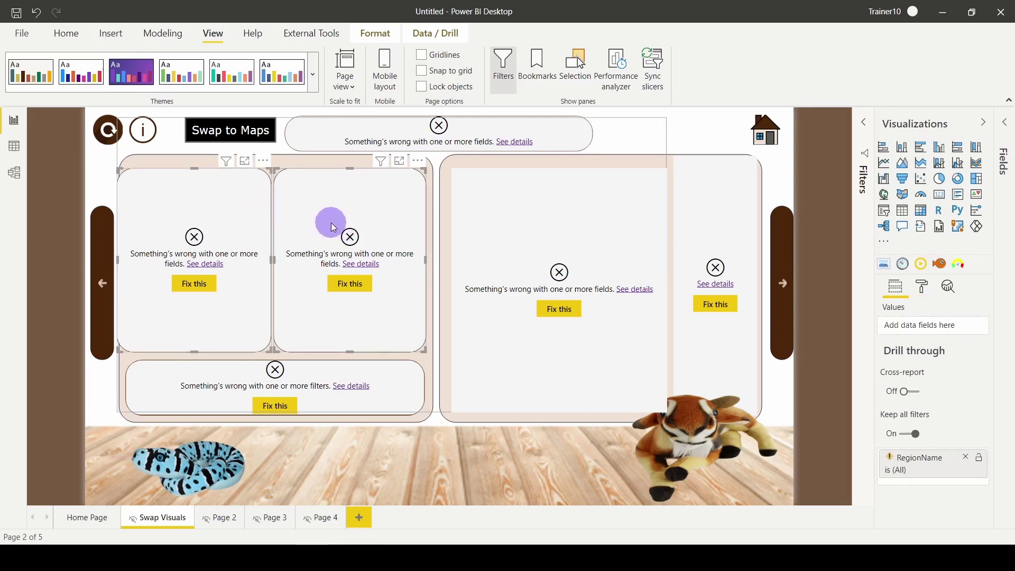
pyautogui.click(331, 223)
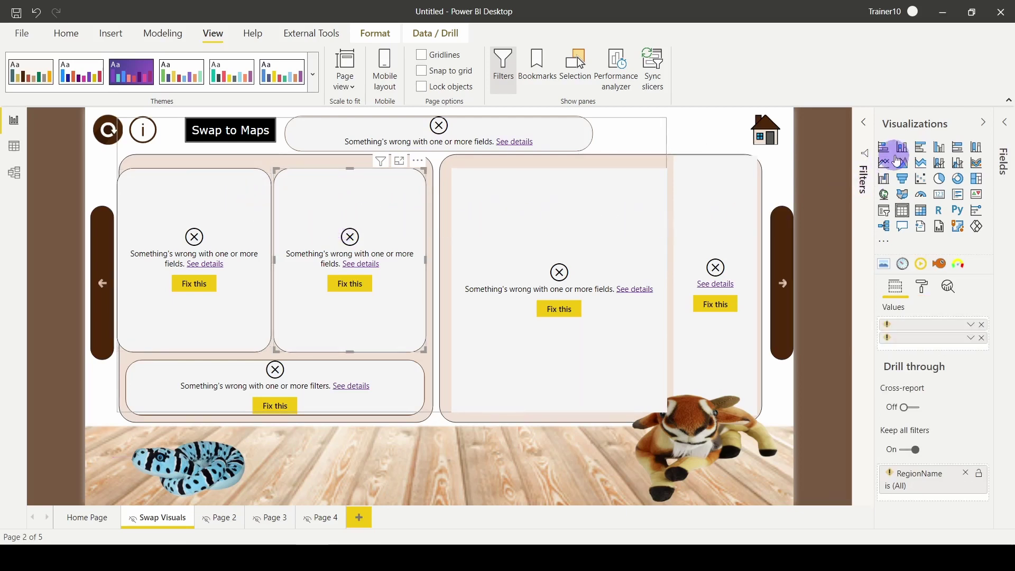
pyautogui.click(249, 179)
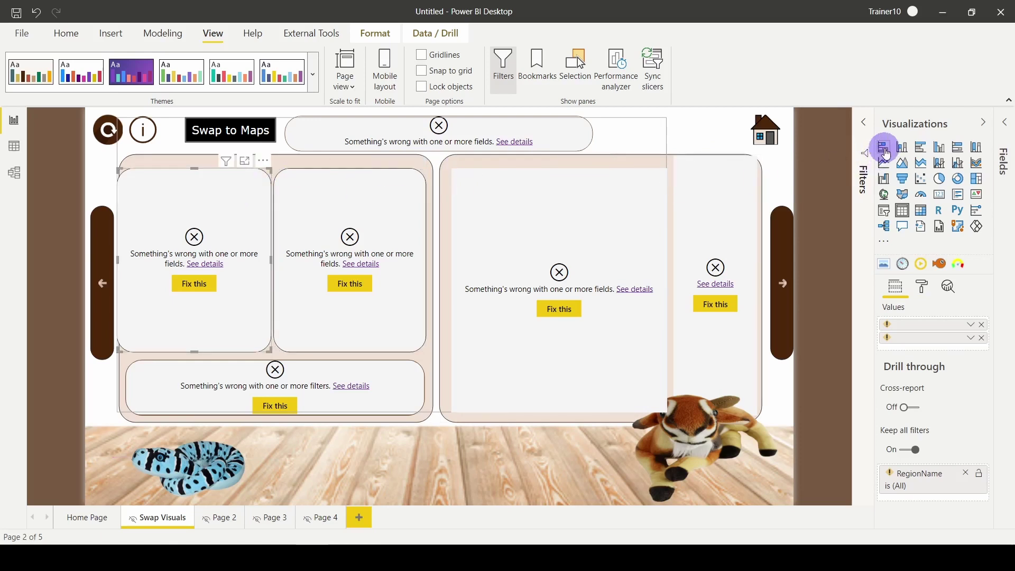